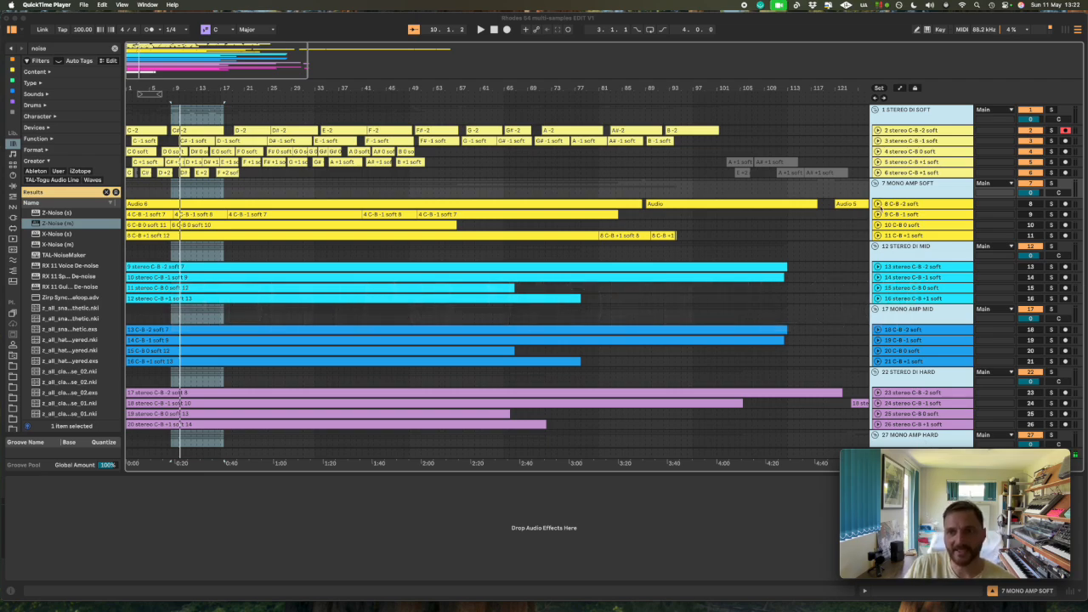
- Expand the 2 stereo C-B -2 soft track and look through its individual note clips from C# -2 to B -2
click(877, 204)
click(878, 204)
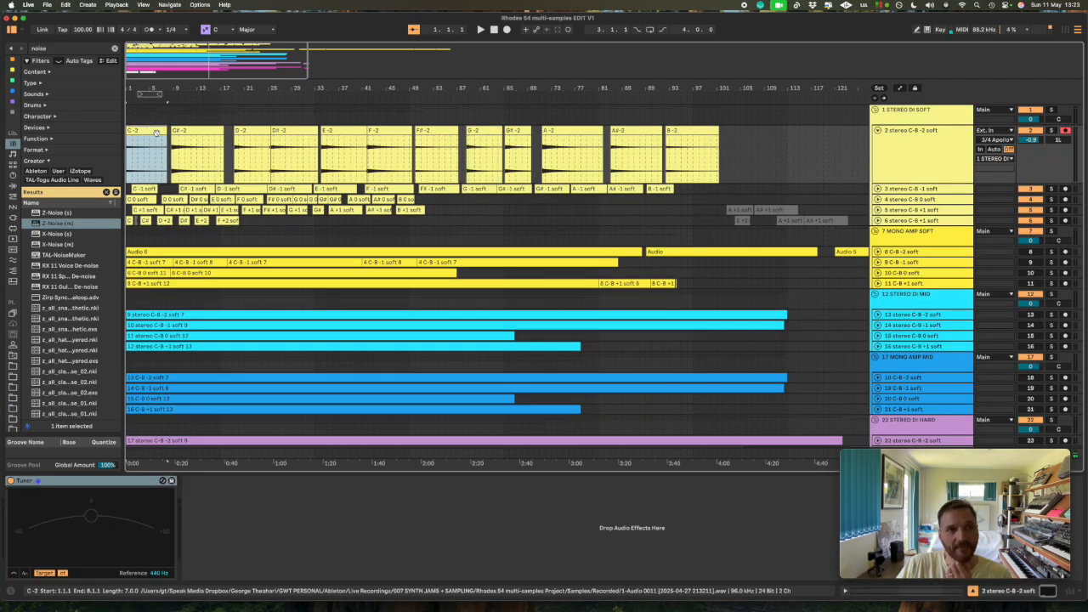
click(199, 130)
click(251, 130)
click(289, 130)
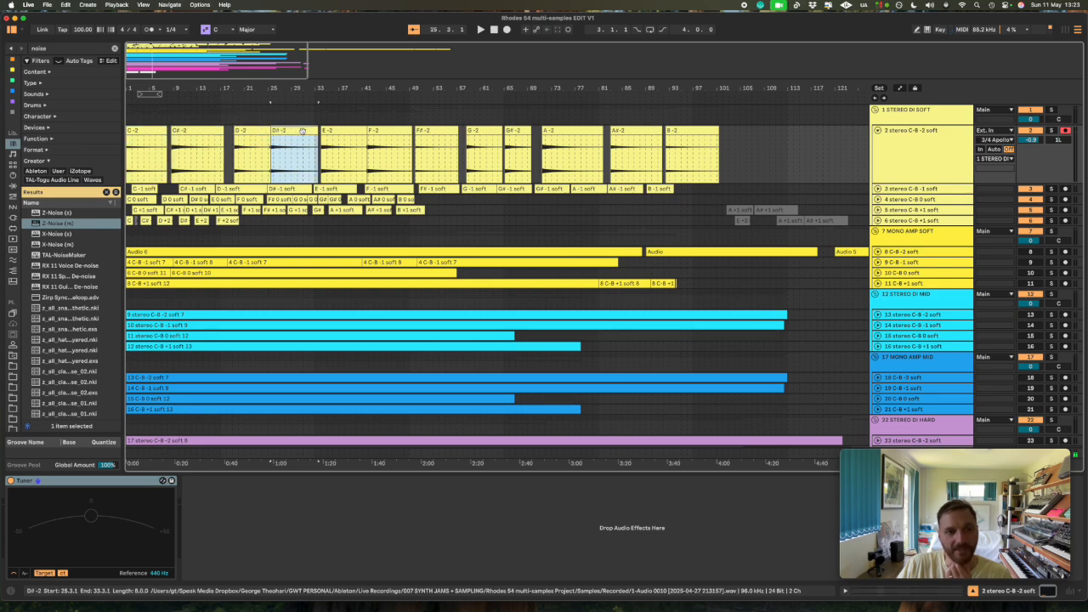
click(336, 130)
click(379, 130)
click(429, 132)
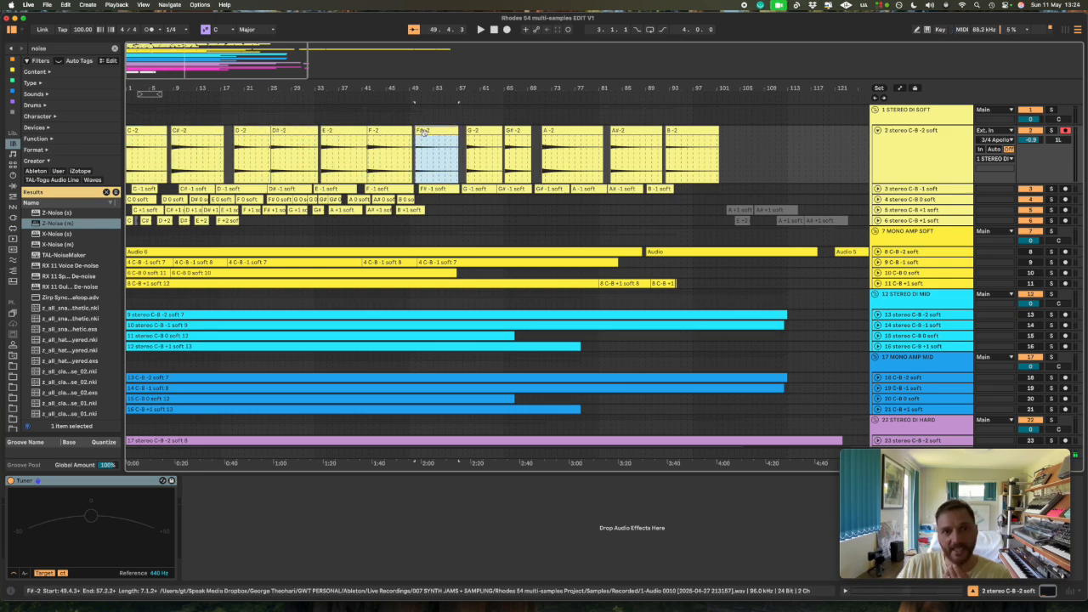
click(480, 136)
click(551, 133)
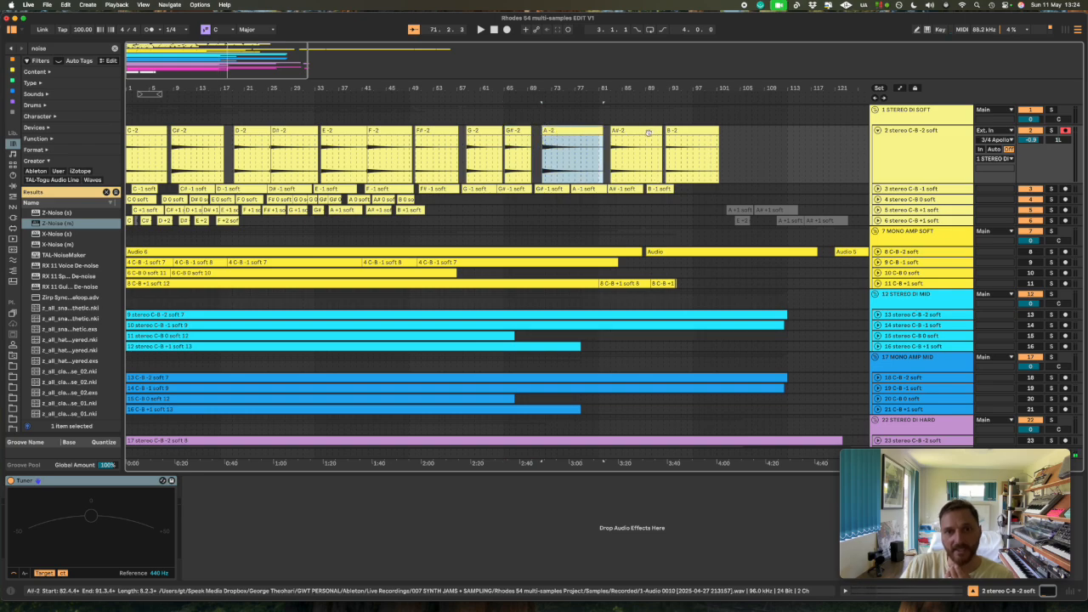
click(619, 133)
click(668, 136)
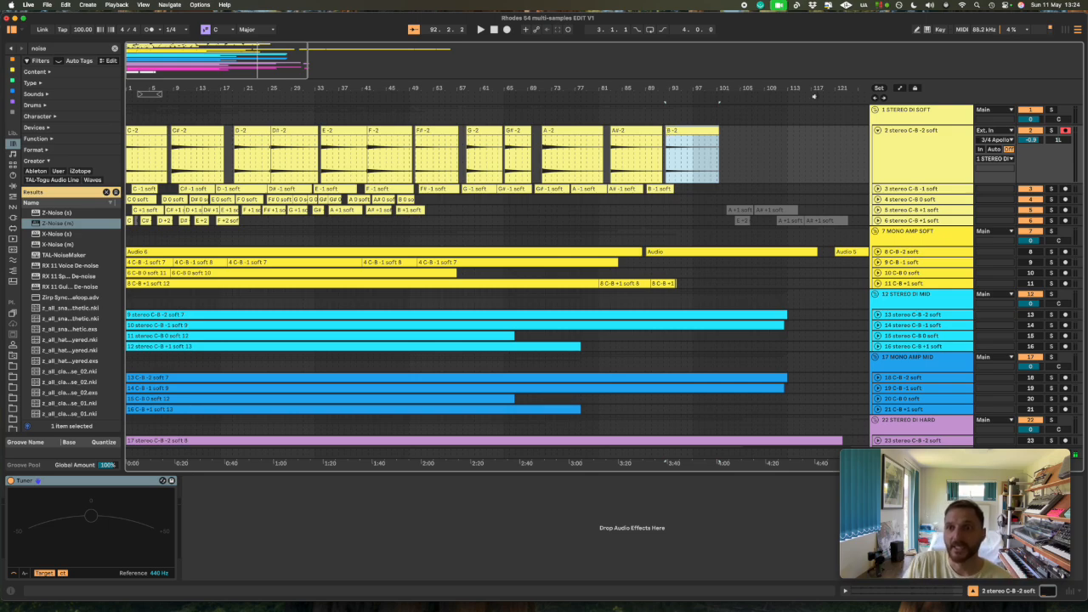
click(877, 131)
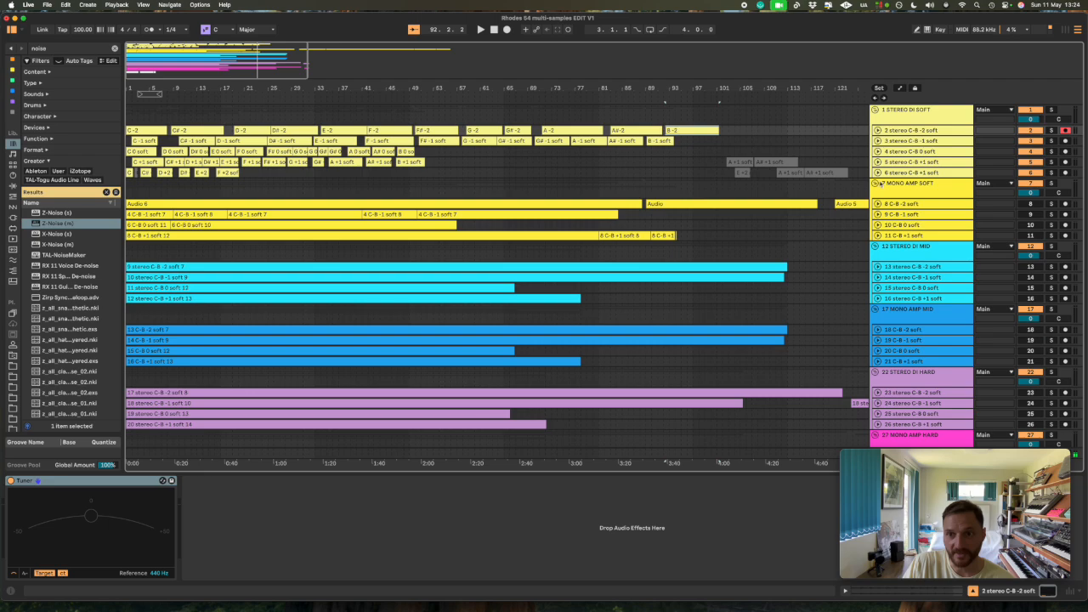
click(875, 184)
click(875, 184)
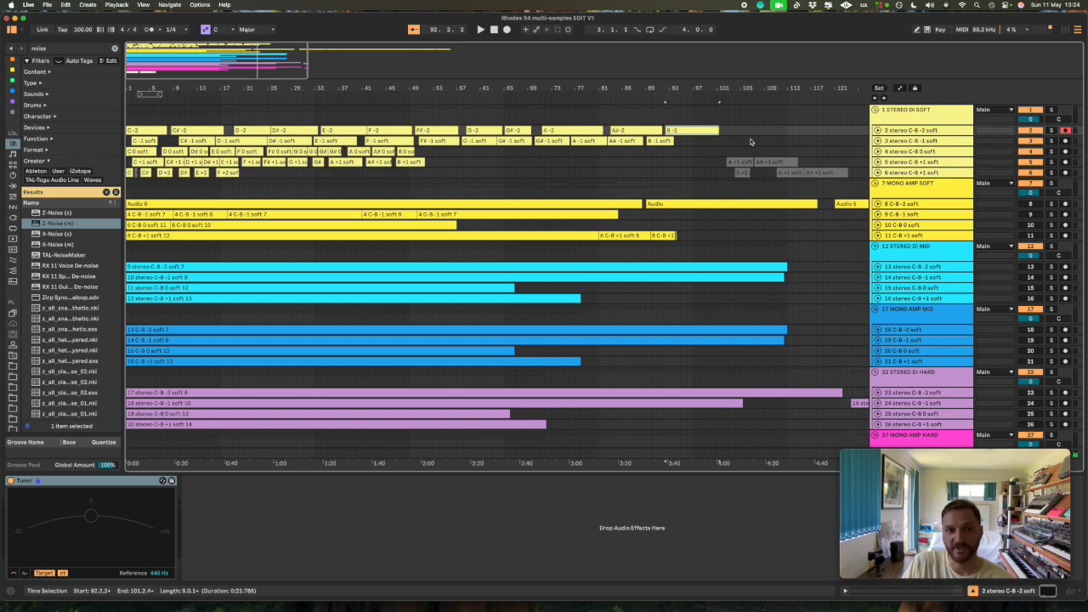
click(878, 131)
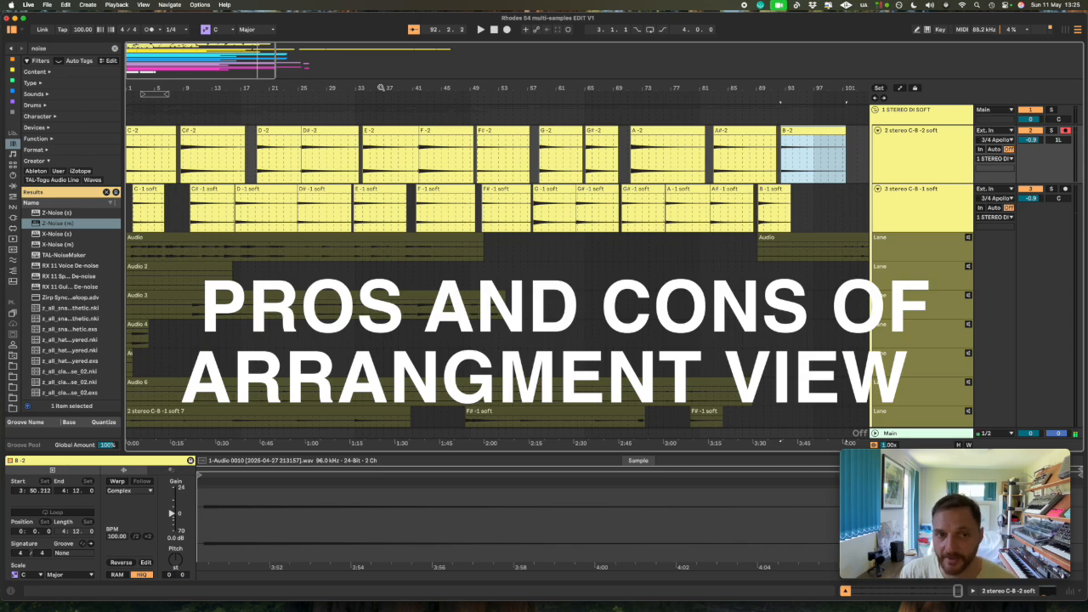
- Examine the long Audio take in track 3's first take lane and highlight one note from about 4.1.2 to 5.2.4
click(324, 238)
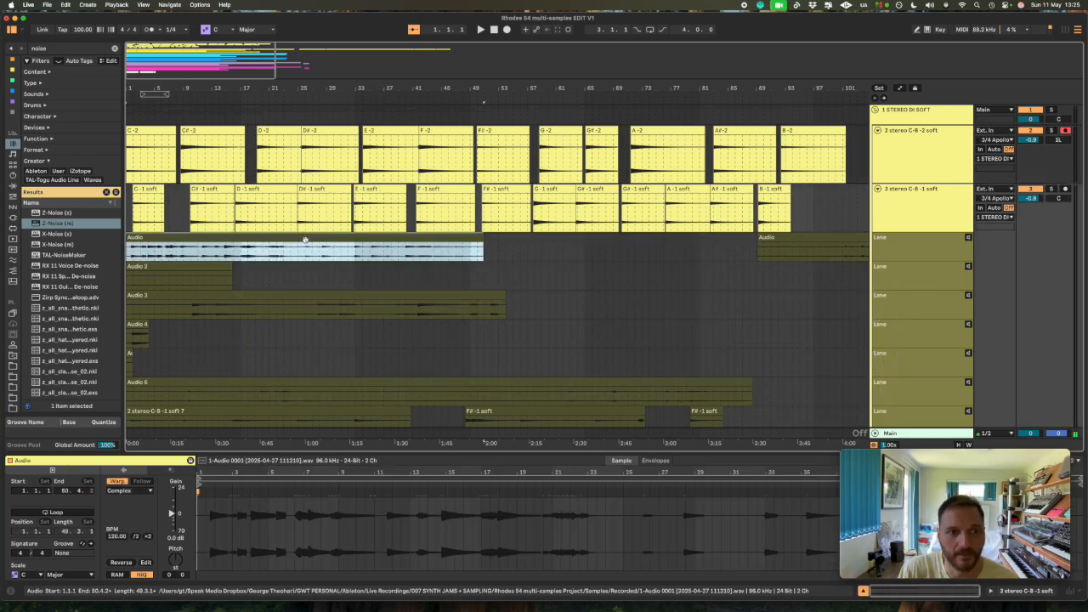
drag(250, 86, 262, 317)
scroll(272, 313, left, 10)
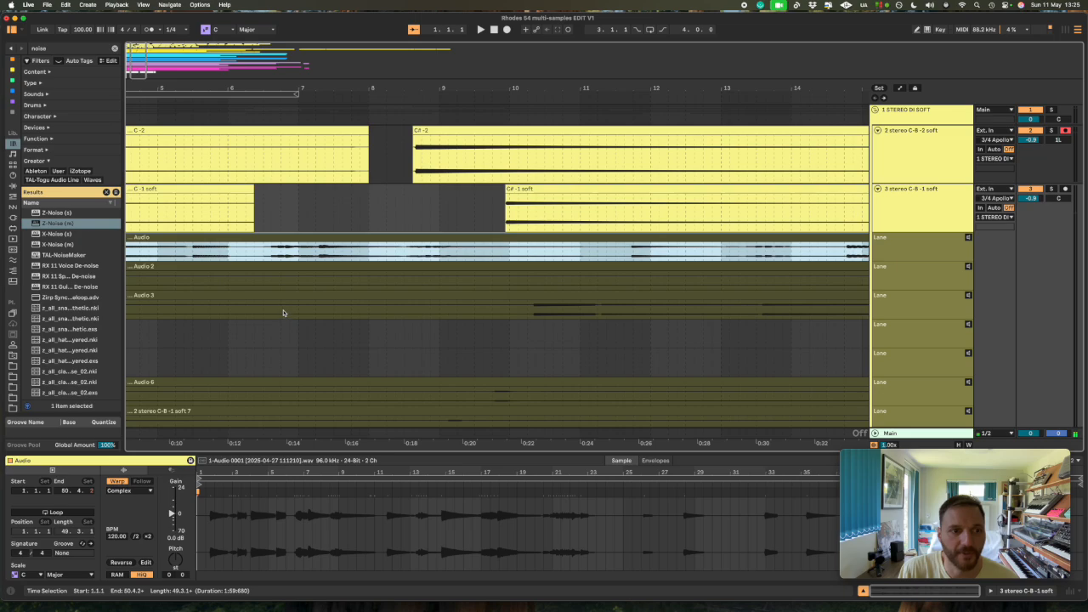
click(181, 250)
click(259, 258)
click(271, 255)
click(289, 255)
click(342, 255)
drag(342, 255, 440, 255)
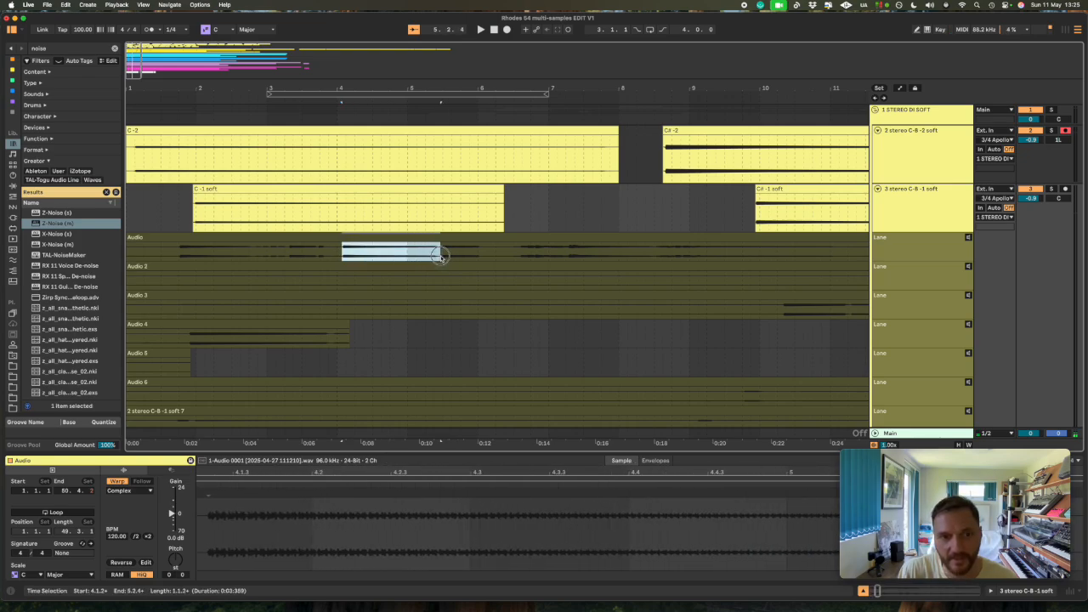
click(440, 255)
- Split the first lane's Audio take at 4.1.1 and about 5.2.3 to isolate one note, and select that piece
click(342, 255)
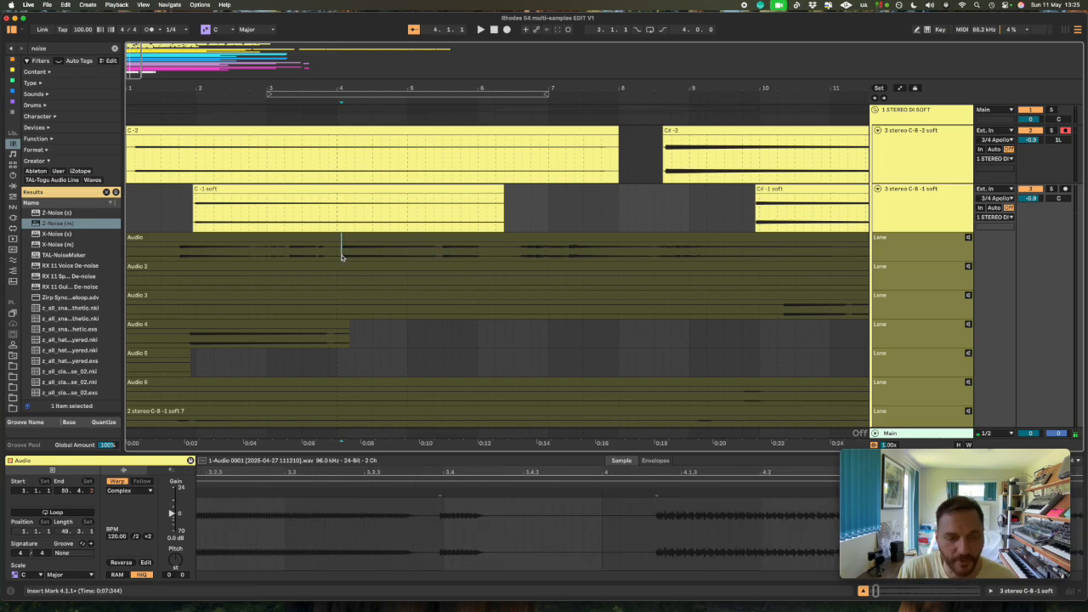
key(super+e)
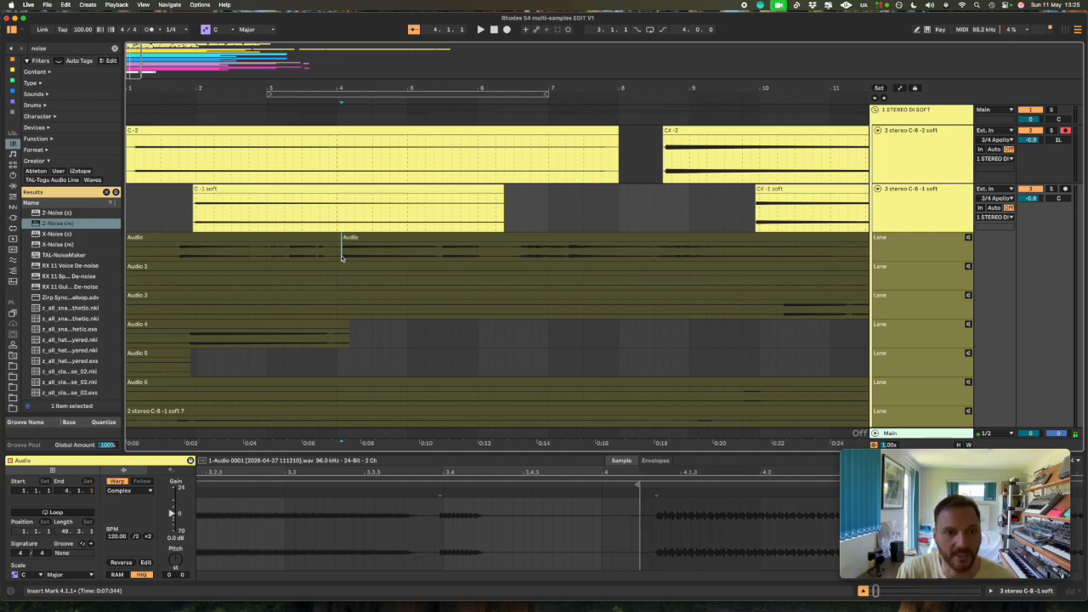
click(437, 259)
key(super+e)
click(409, 237)
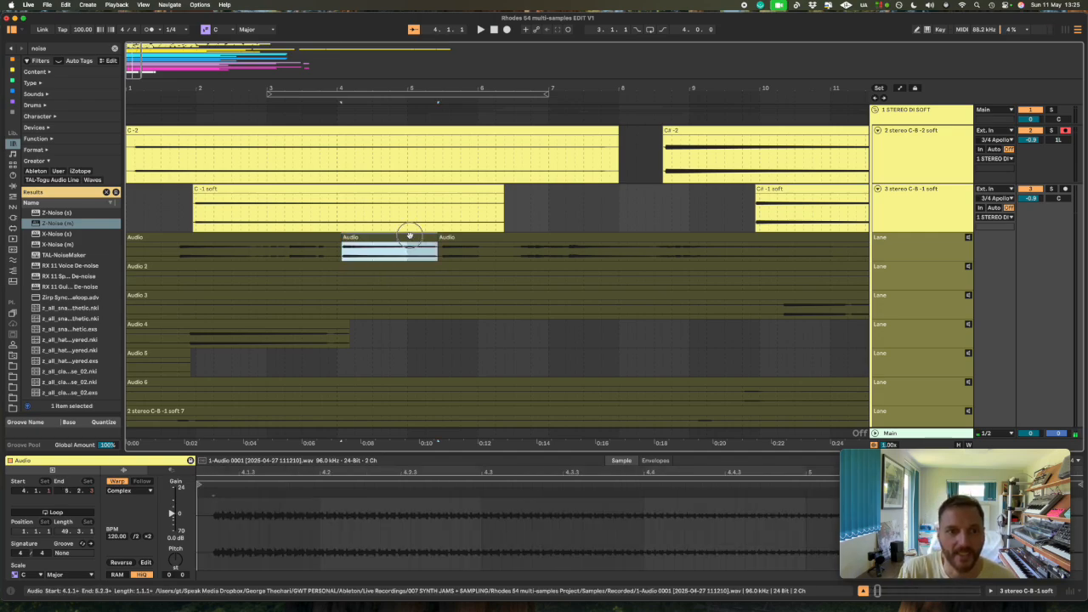
- Split the following audio in the first take lane at 5.2.4 and 6.1.1, and select the short clip between them
click(441, 252)
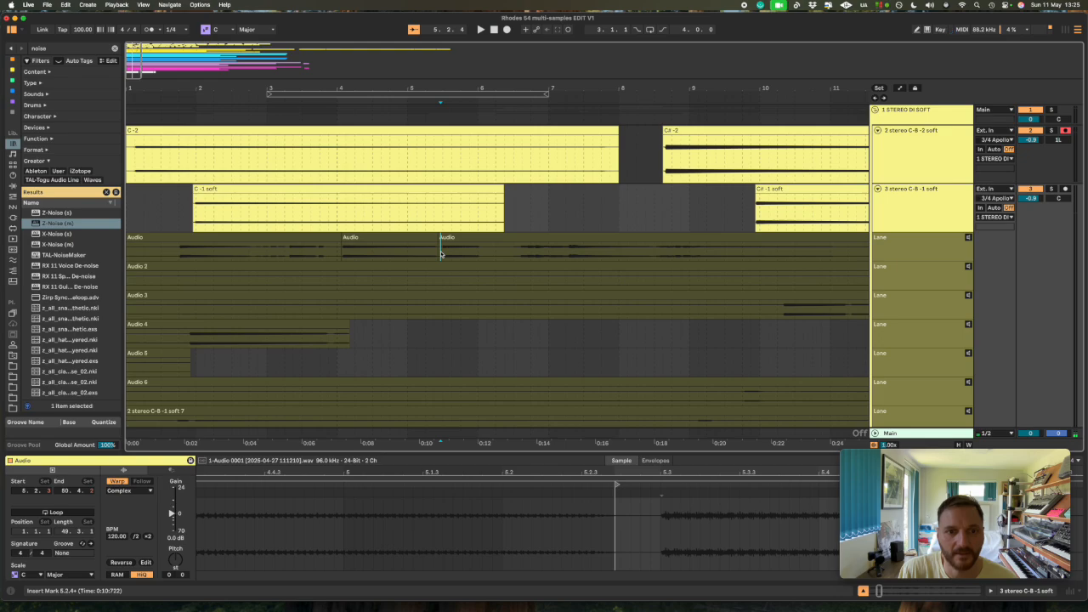
key(super+e)
click(480, 253)
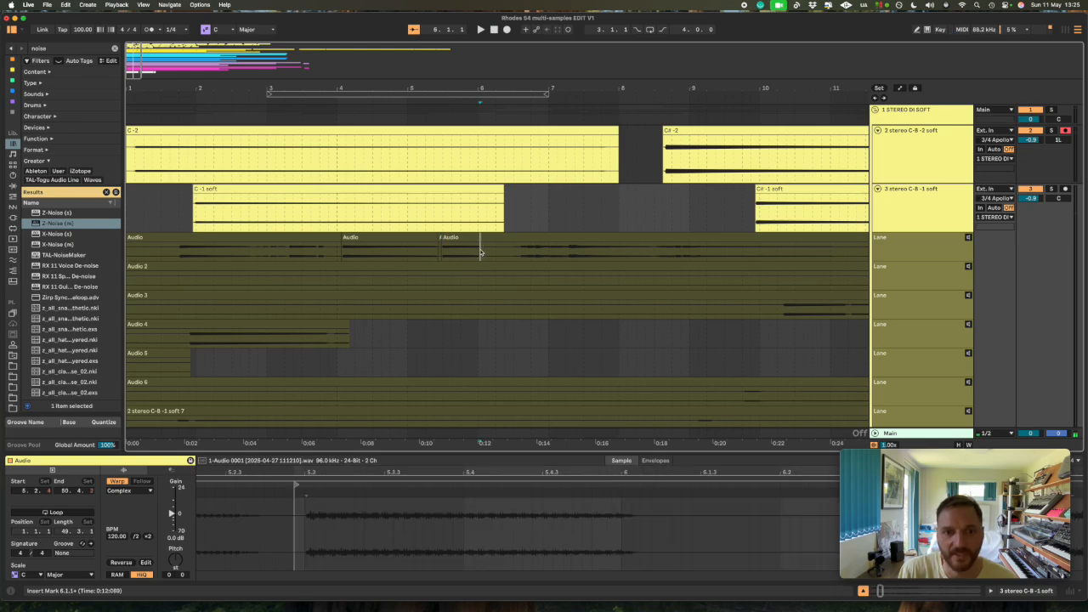
key(super+e)
click(470, 237)
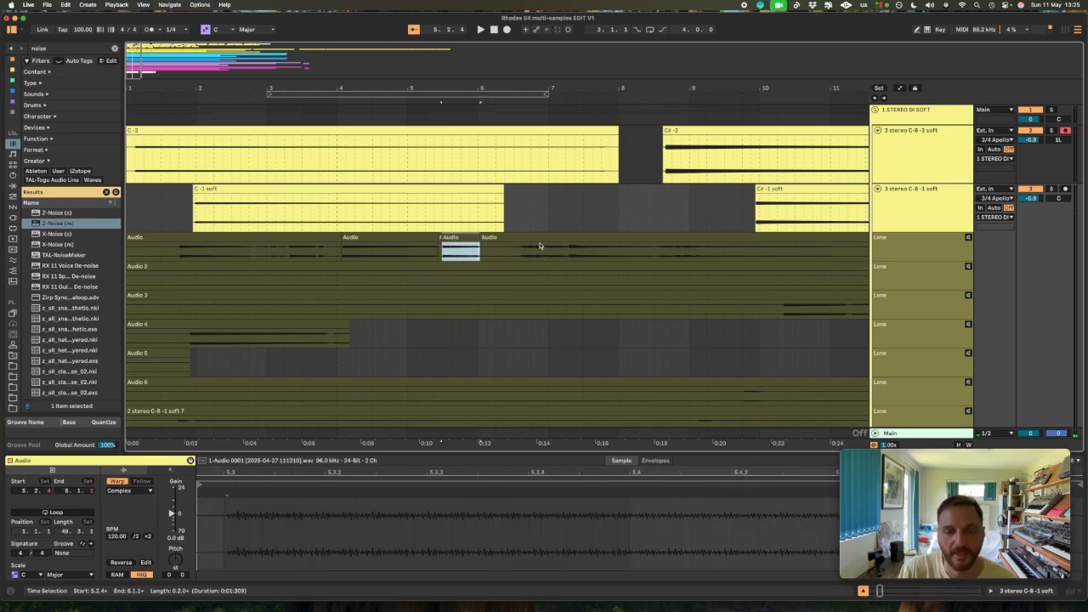
- Split the rest of the first lane's Audio take at 6.3.2 and 7.2.1, and select the remaining long clip
click(520, 255)
key(super+e)
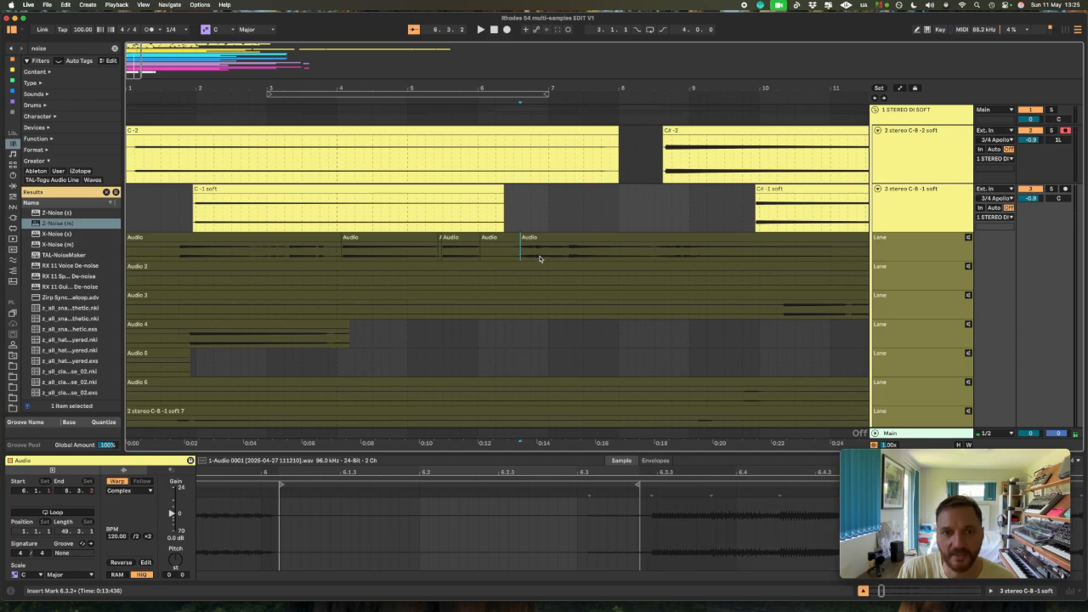
click(567, 259)
key(super+e)
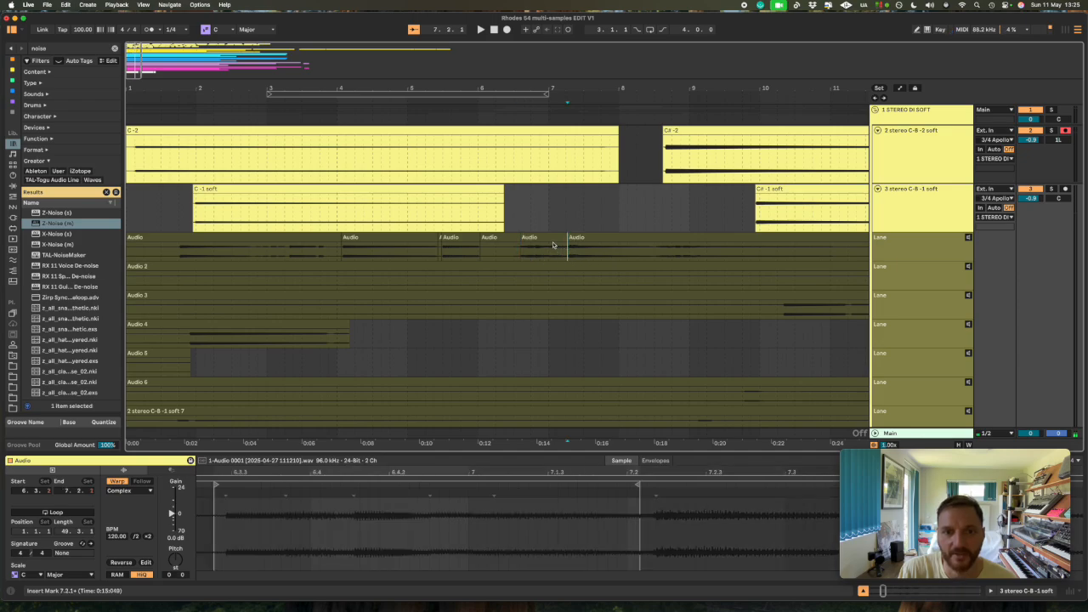
click(596, 244)
click(610, 238)
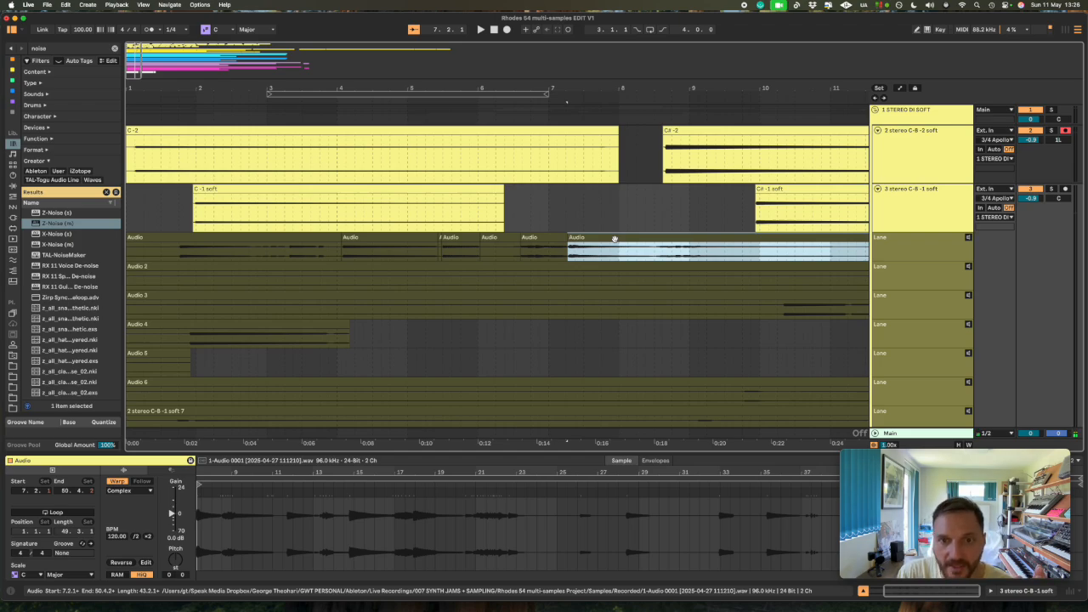
- Enlarge the clip view and compare the waveforms of the last split pieces and the short clip at 5.2.4
double_click(614, 239)
click(548, 239)
click(576, 238)
click(509, 238)
click(578, 238)
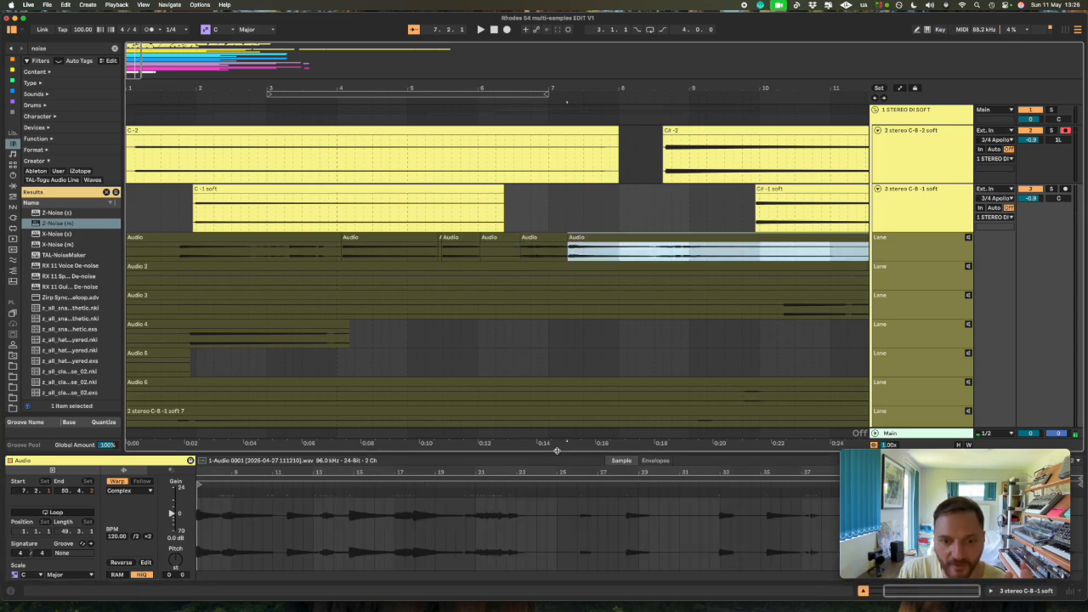
drag(559, 452, 564, 358)
scroll(315, 425, left, 5)
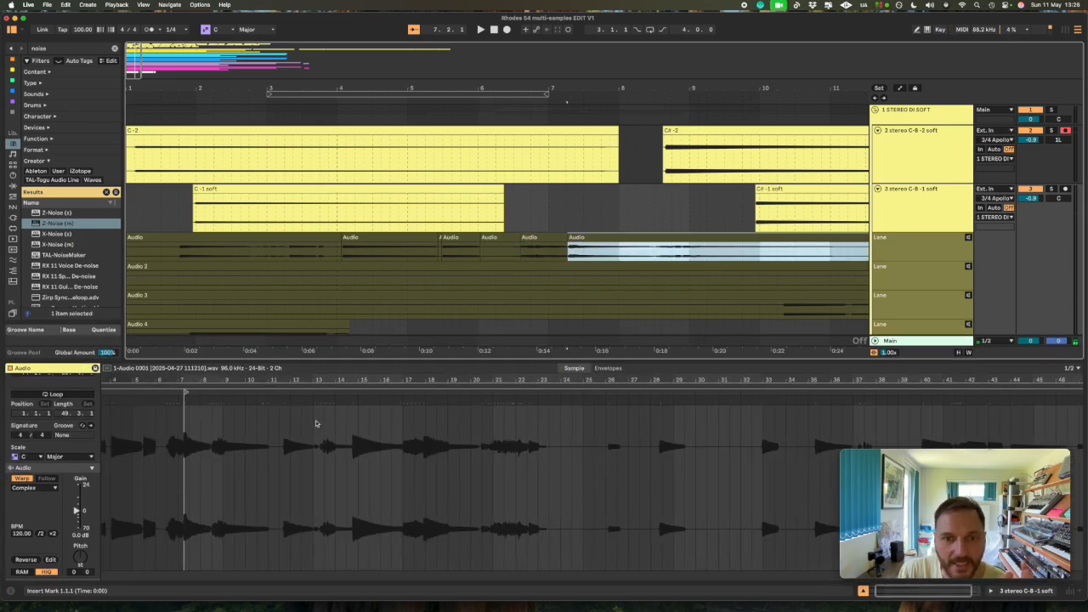
click(466, 239)
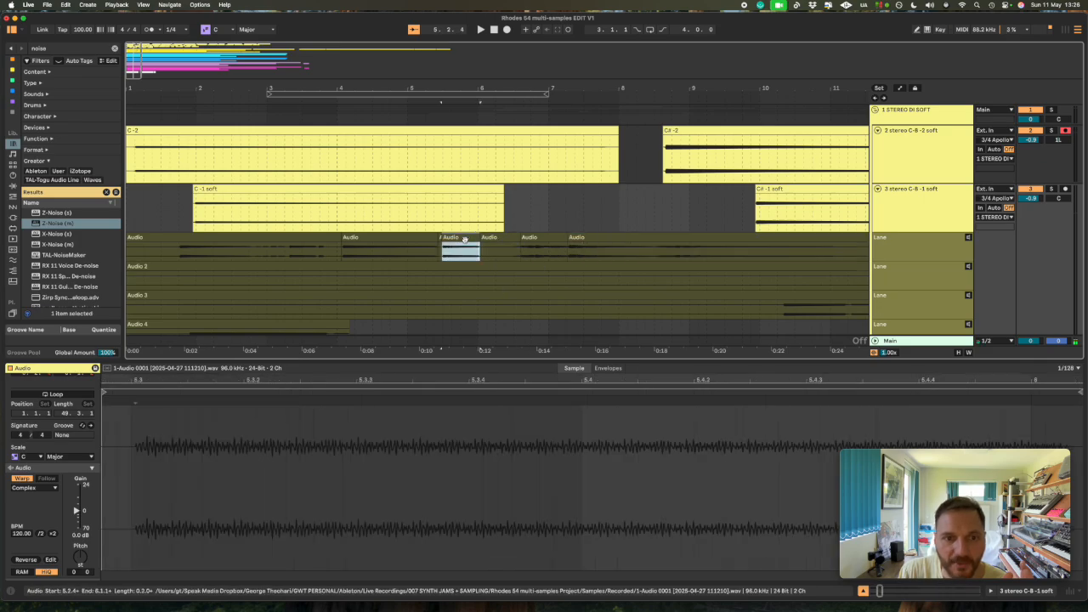
- Examine the audio of the original recording outside the short clip's boundaries in the sample display, highlighting 6.1.4 to 7.3.4
drag(213, 381, 213, 287)
drag(188, 429, 381, 433)
click(193, 430)
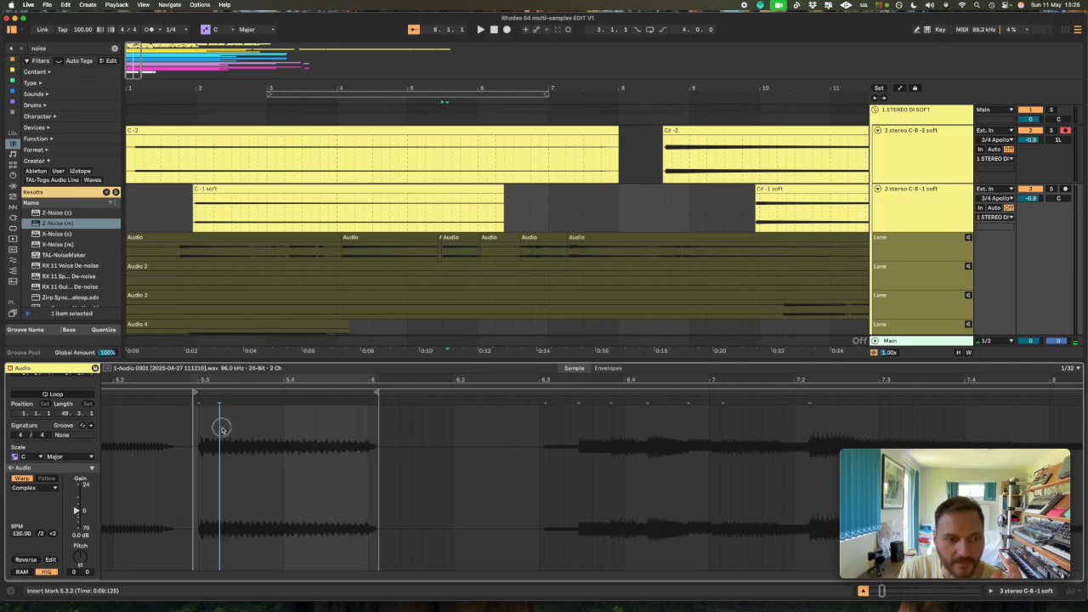
drag(192, 427, 867, 449)
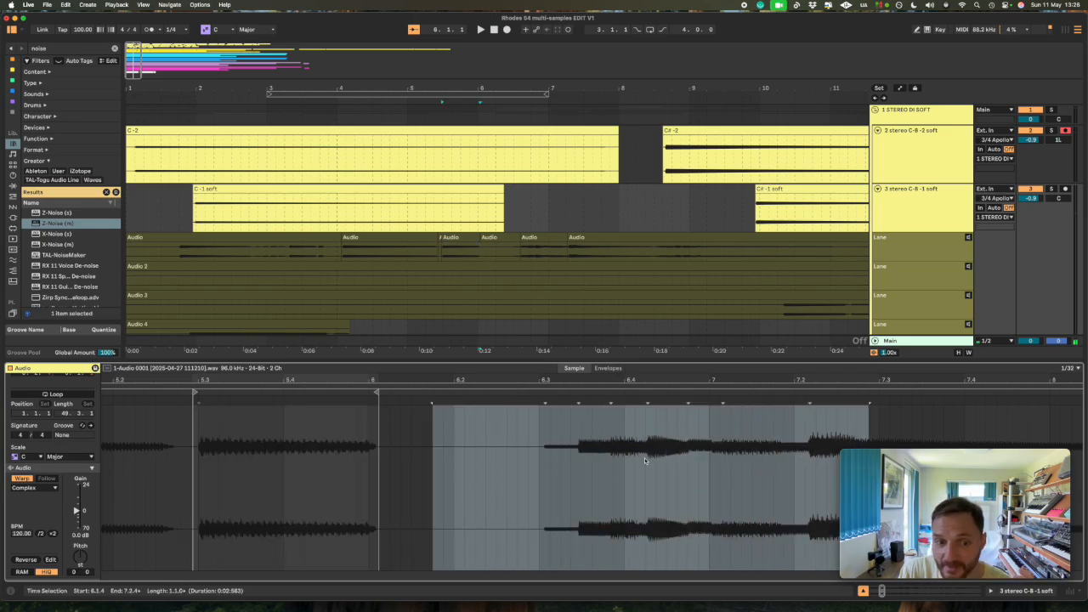
drag(254, 381, 257, 369)
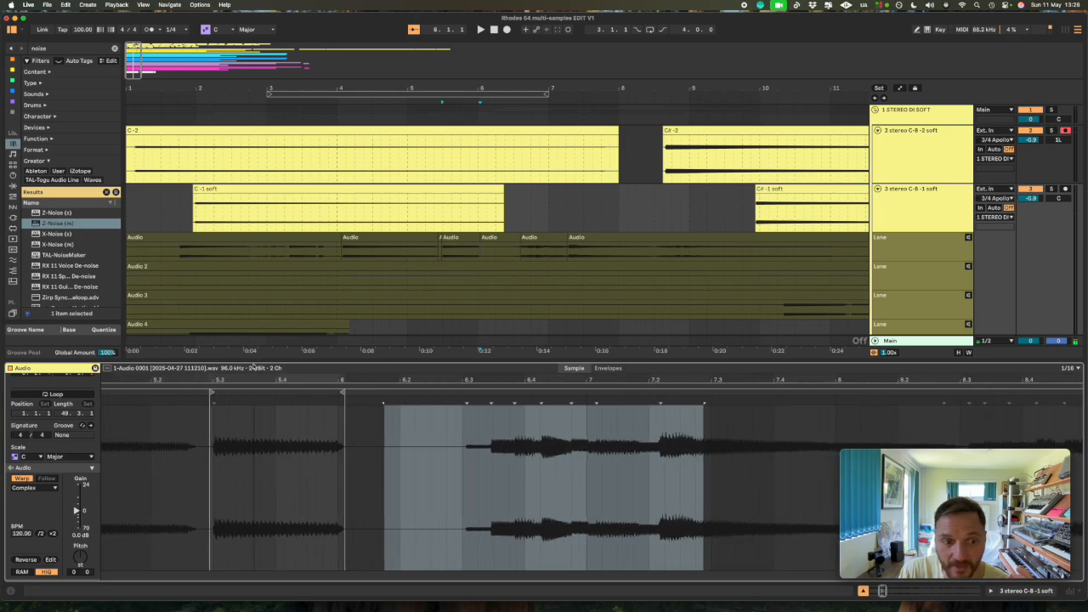
scroll(266, 441, left, 5)
- Consolidate the short Audio clip between 5.2.4 and 6.1.1 into its own sample and check the new sample's start and waveform
click(456, 239)
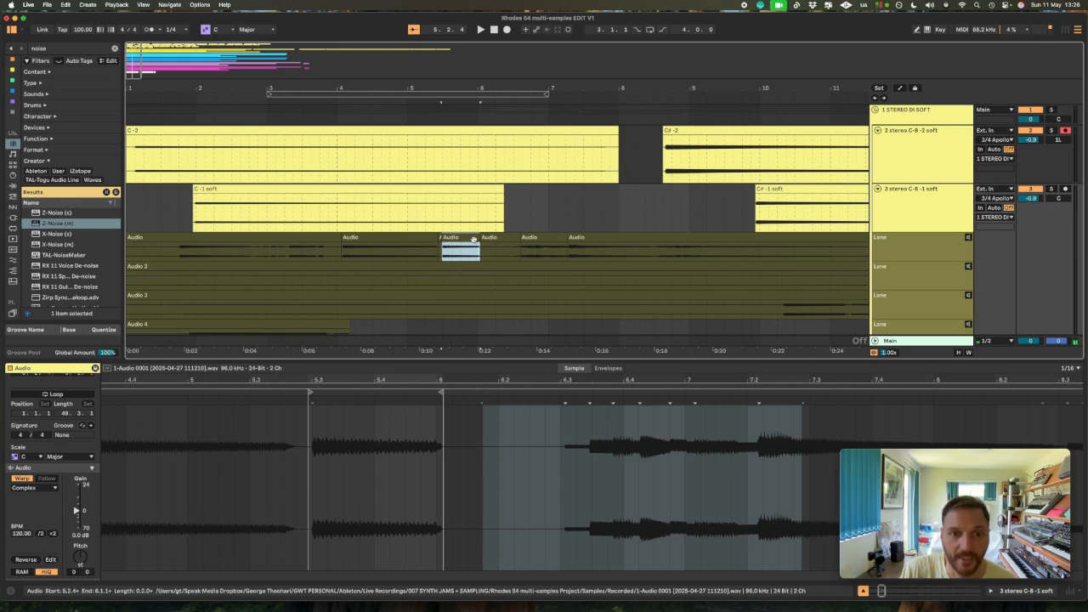
key(super+j)
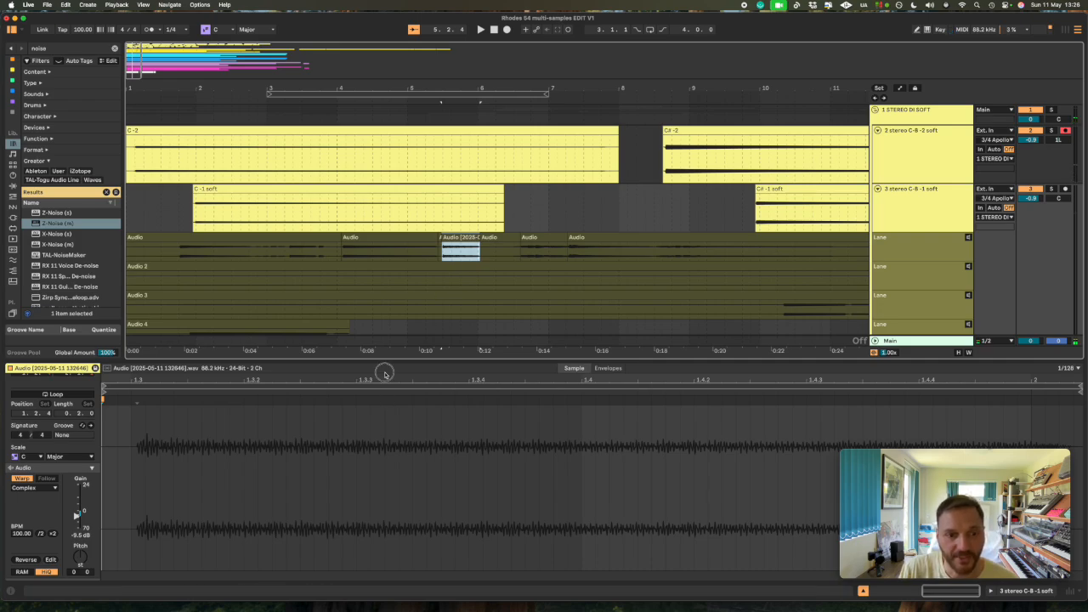
drag(384, 377, 375, 311)
click(530, 425)
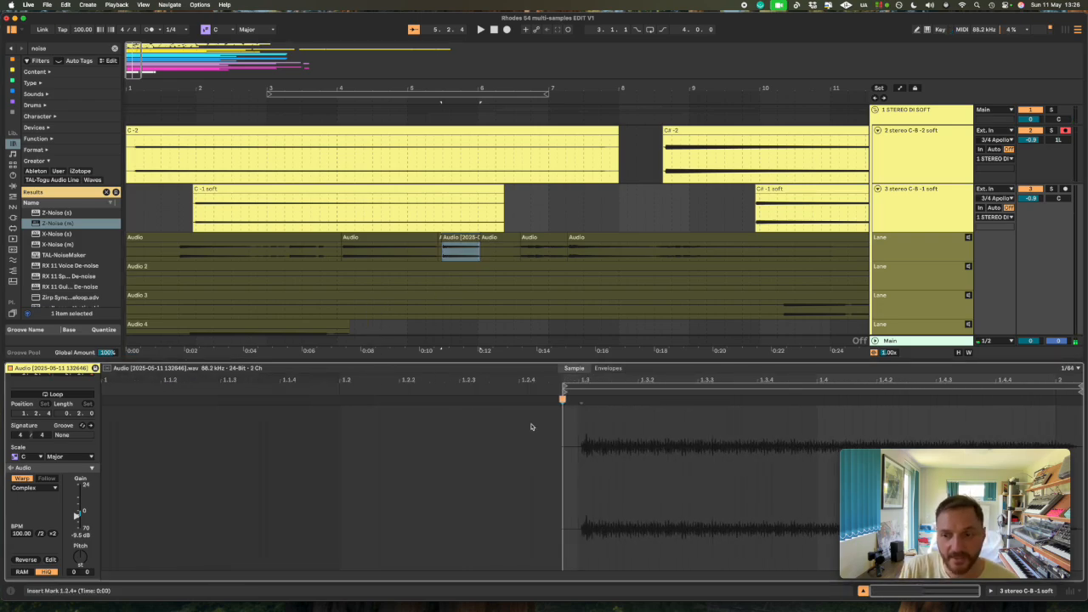
drag(605, 376, 601, 459)
scroll(601, 459, right, 5)
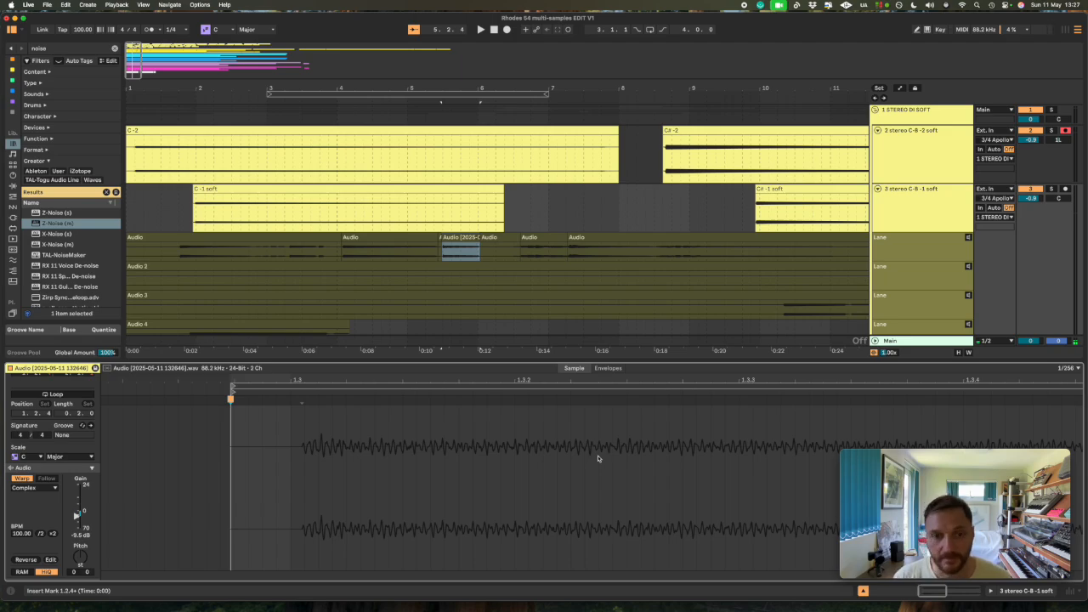
scroll(597, 458, right, 3)
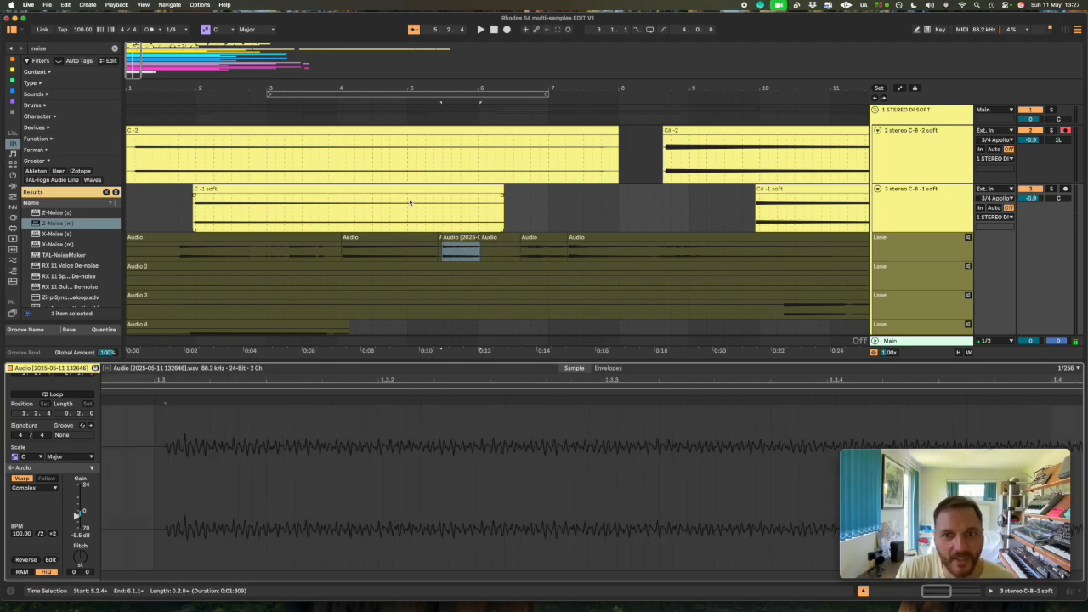
- Look through the note clips on the 2 stereo C-B -2 soft track from C -2 to G -2 and view the wider arrangement
scroll(576, 174, down, 6)
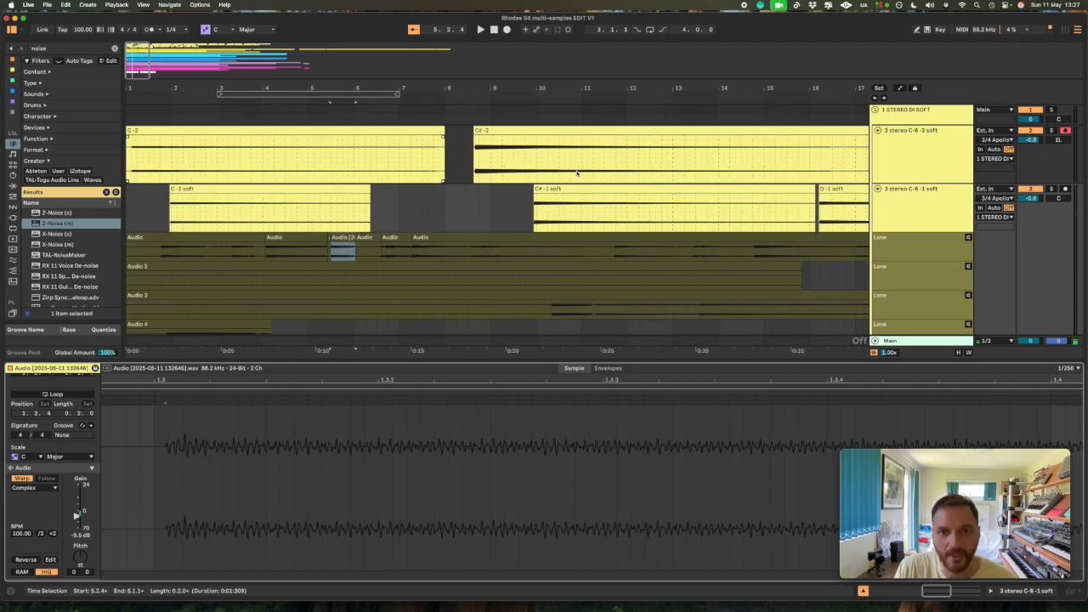
click(354, 131)
click(273, 132)
click(351, 132)
click(176, 131)
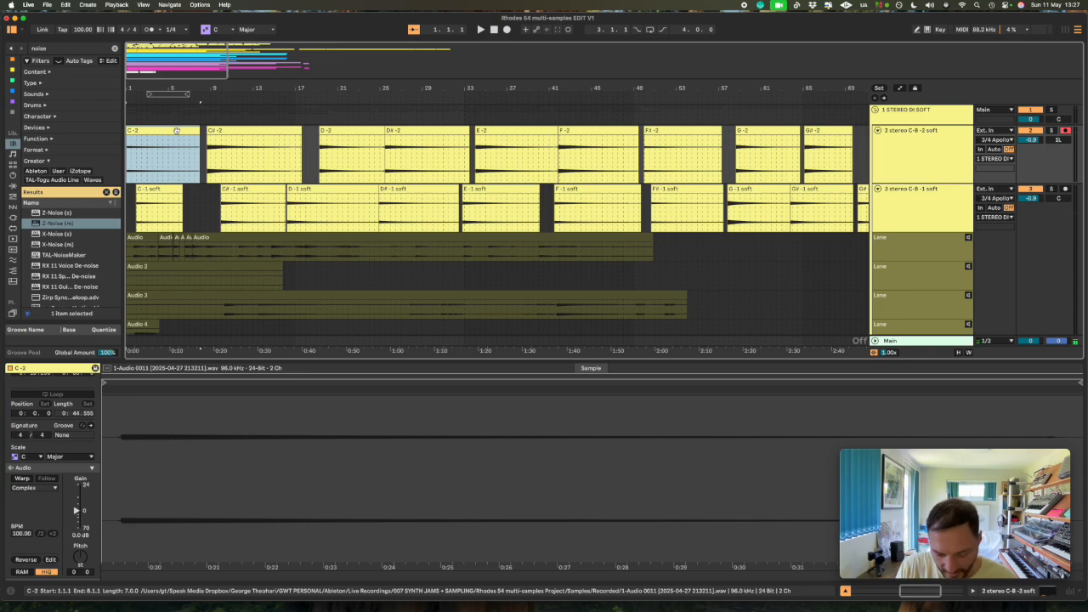
click(232, 131)
click(352, 131)
click(402, 131)
click(513, 132)
click(594, 132)
click(676, 133)
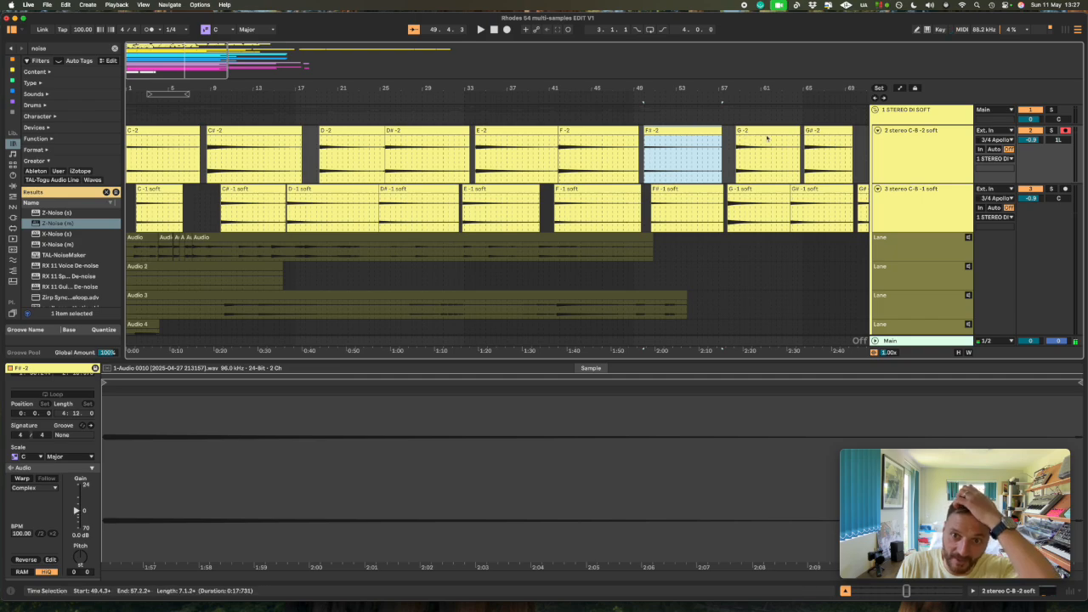
click(765, 131)
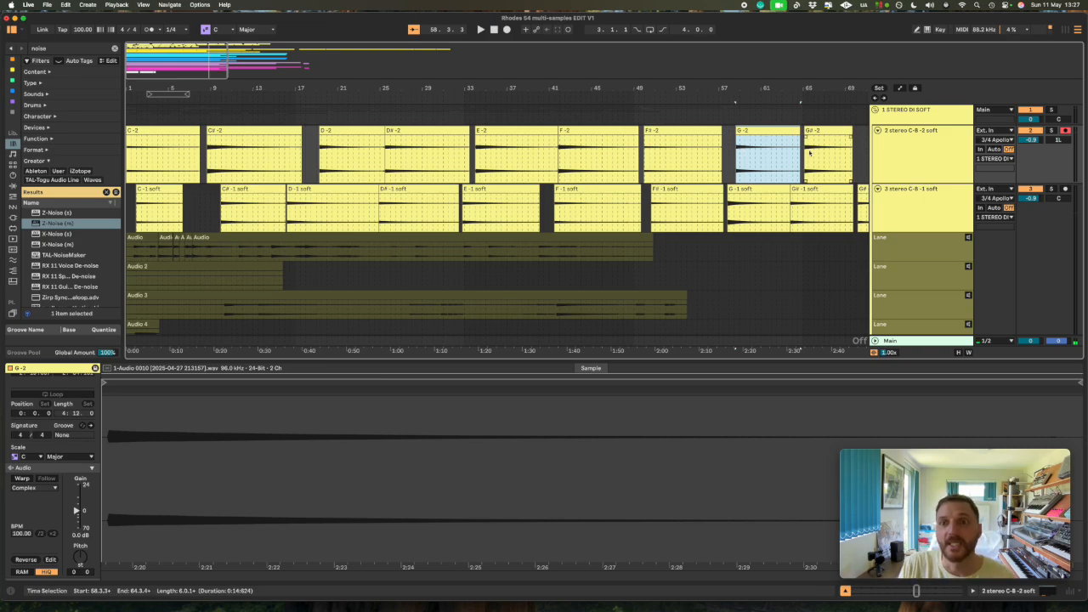
key(minus)
key(minus)
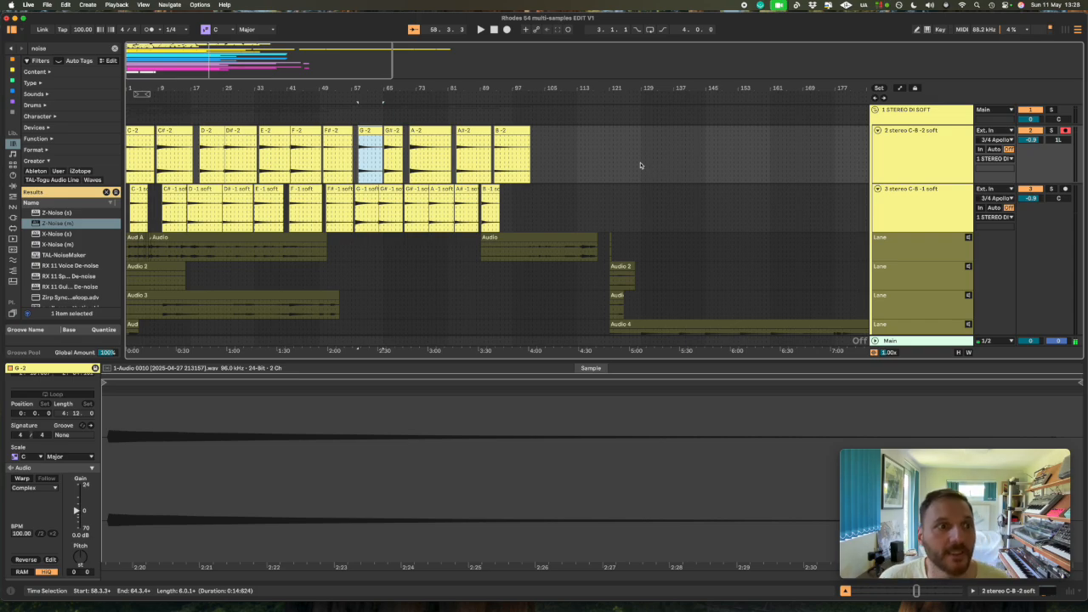
- Try to consolidate all the note clips on the 2 stereo C-B -2 soft track in one go, selecting 1.1.1 to 133.2.2
scroll(641, 165, down, 1)
drag(658, 140, 128, 138)
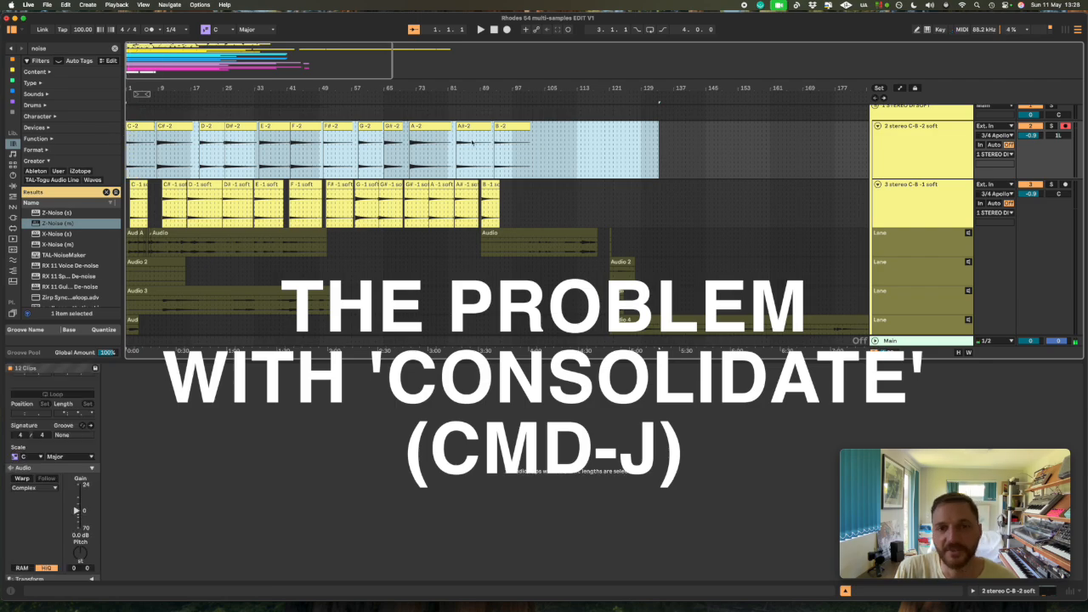
scroll(619, 179, up, 1)
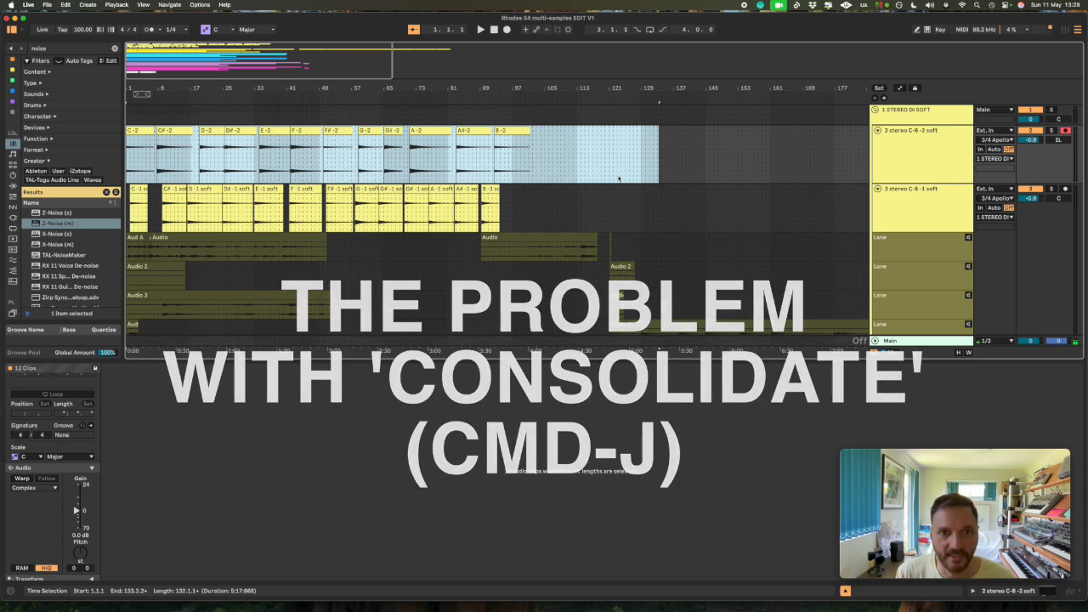
key(super+j)
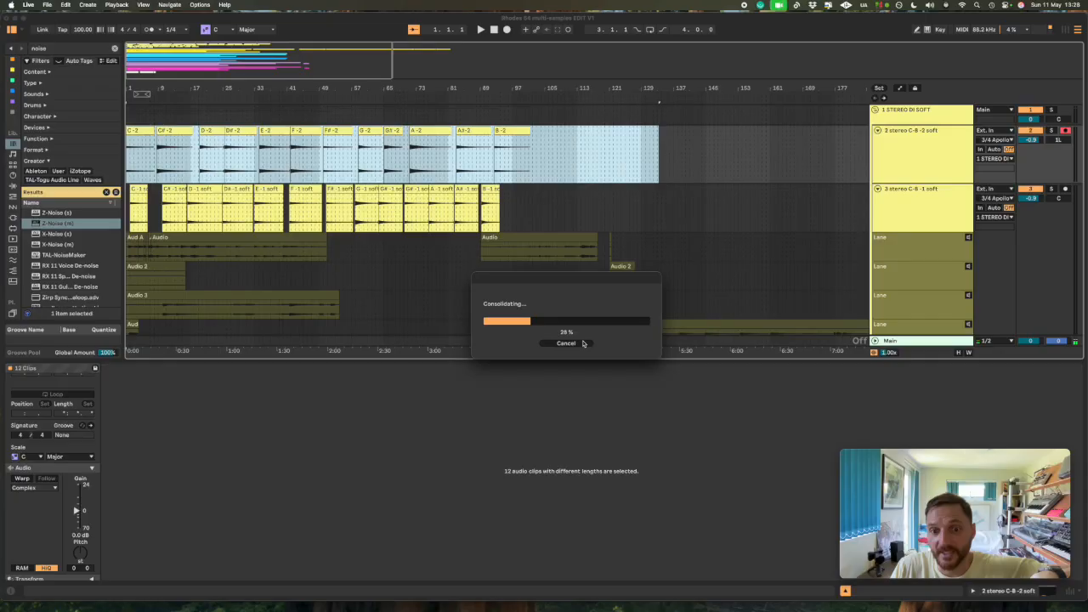
click(578, 343)
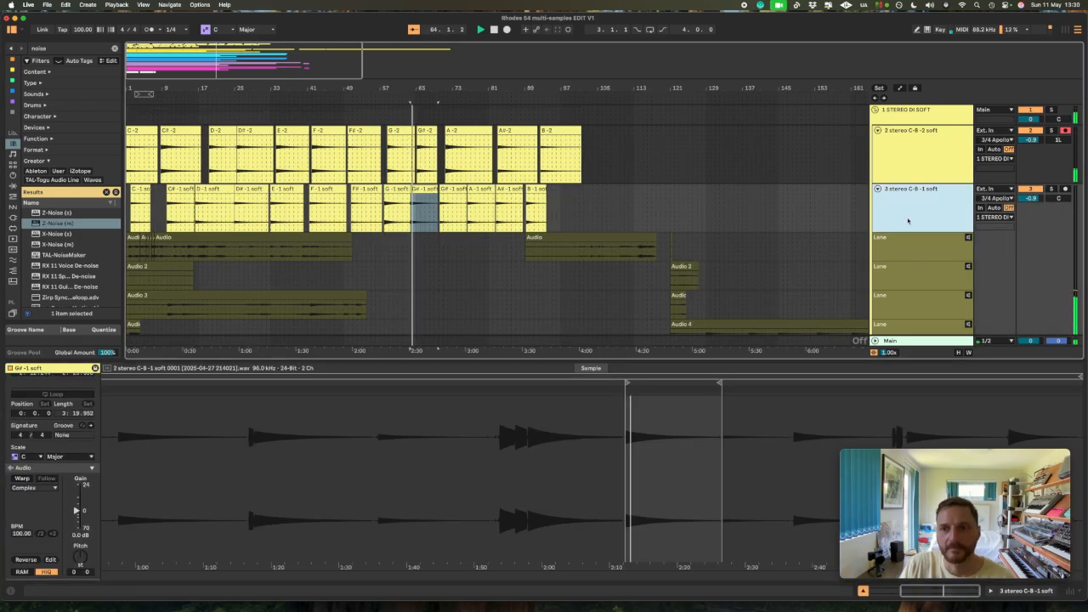
click(622, 212)
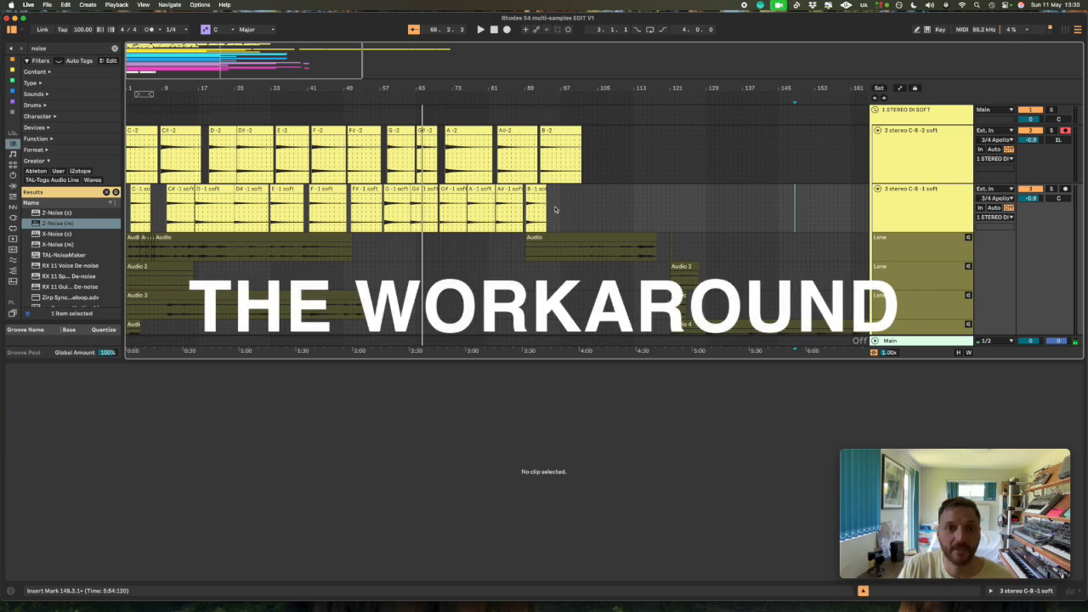
- Examine how the C -1, C# -1, D -1 and E -1 soft clips on the 3 stereo C-B -1 soft track reference the original recording
click(180, 190)
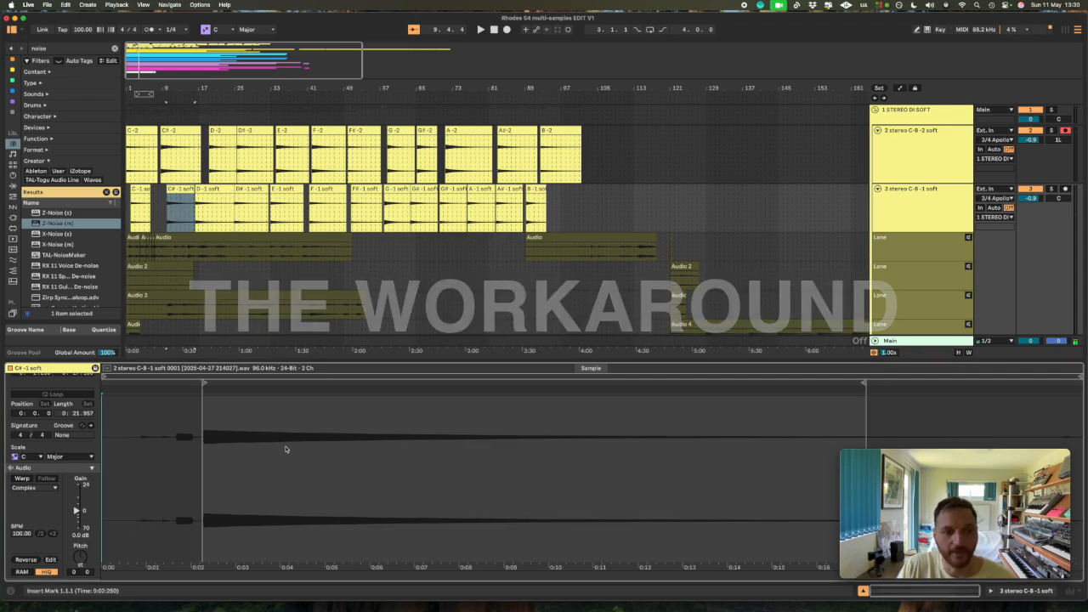
click(140, 191)
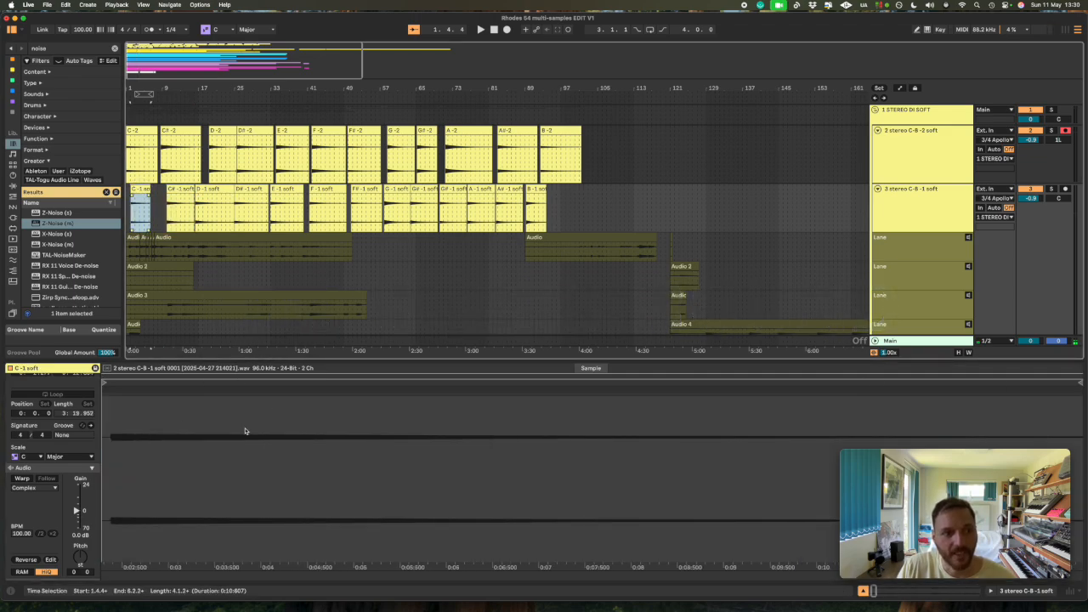
key(x)
scroll(244, 443, down, 5)
scroll(244, 441, down, 10)
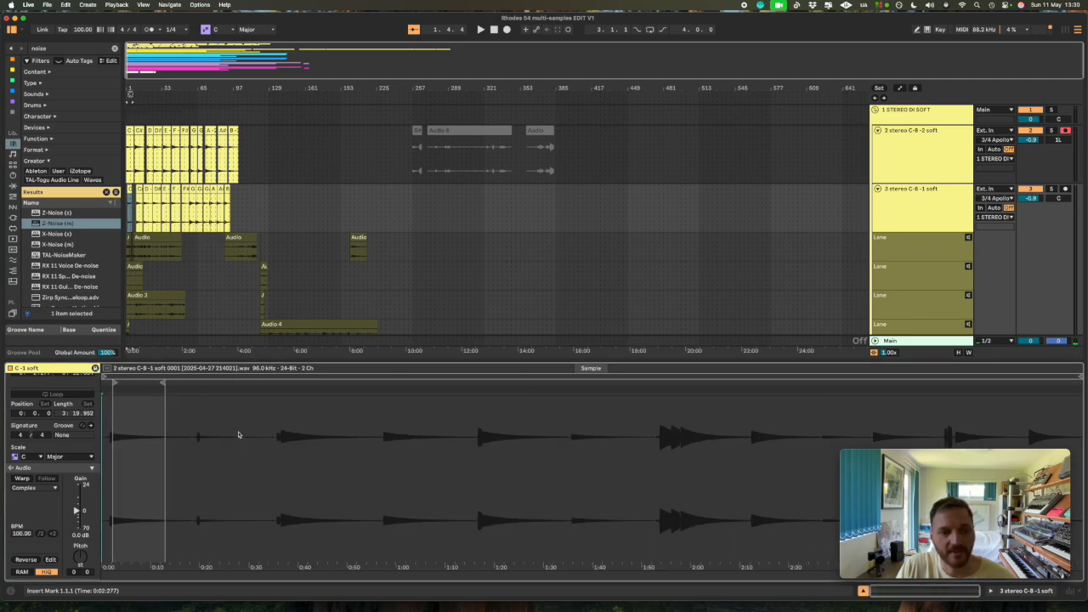
click(157, 197)
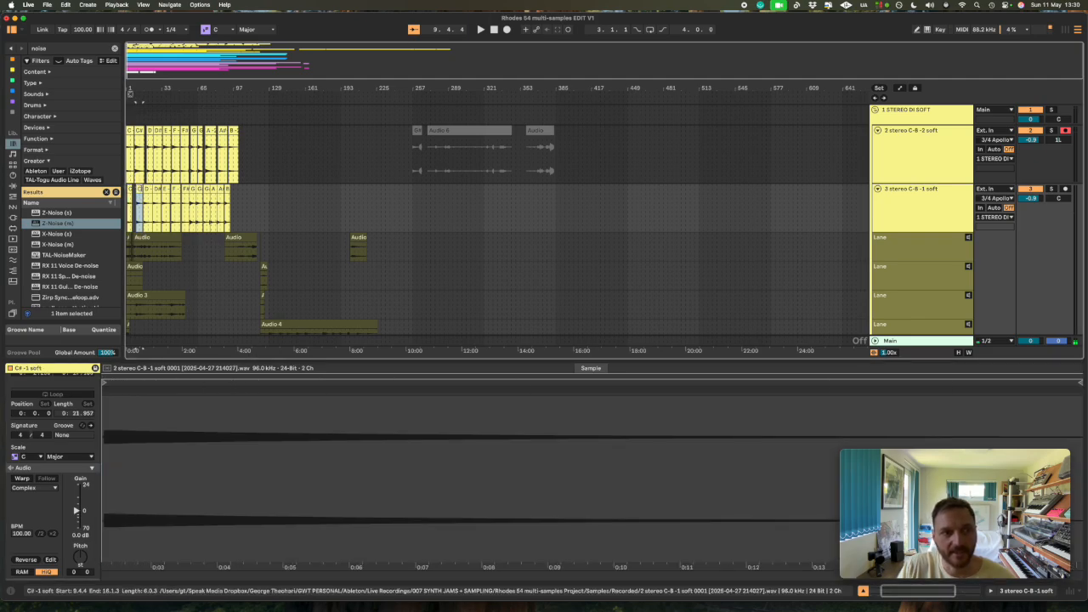
click(165, 189)
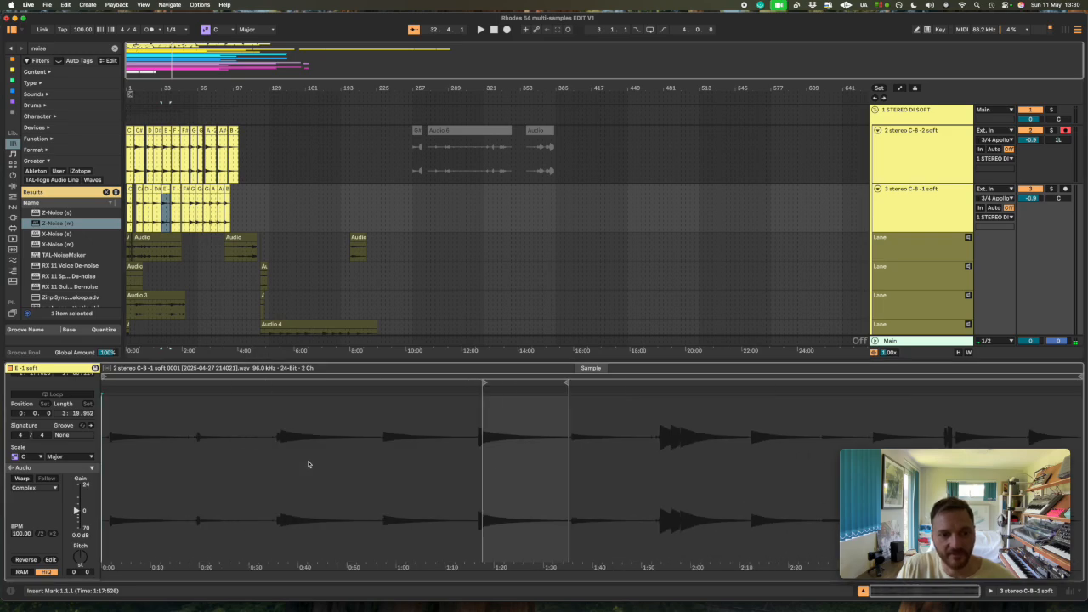
- Copy all the note clips from C -1 soft to B -1 soft on track 3 in the arrangement and switch to Session View
drag(259, 230, 126, 192)
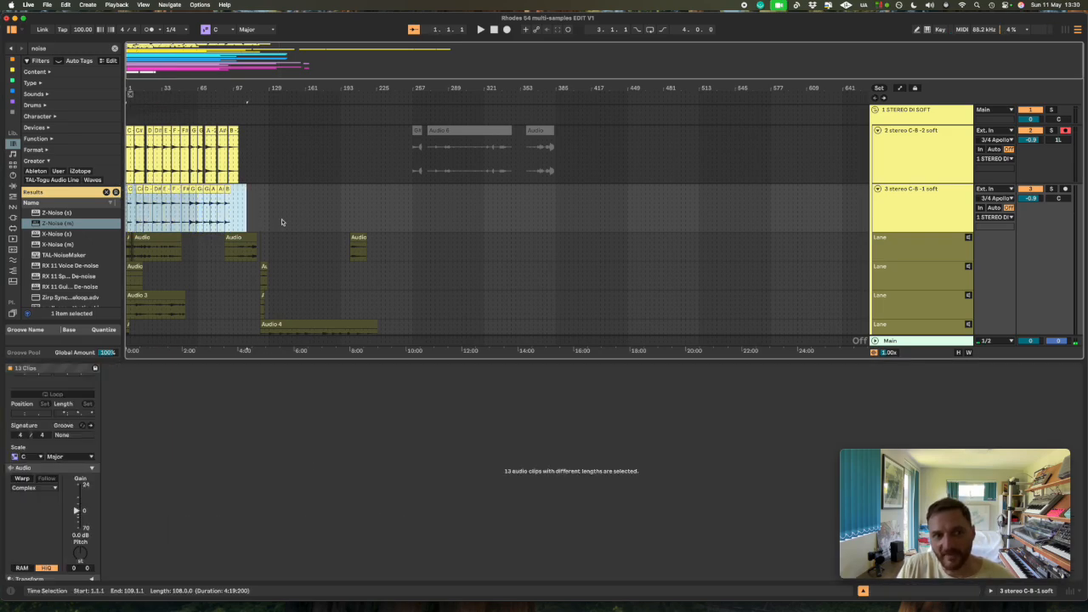
scroll(281, 218, up, 1)
key(z)
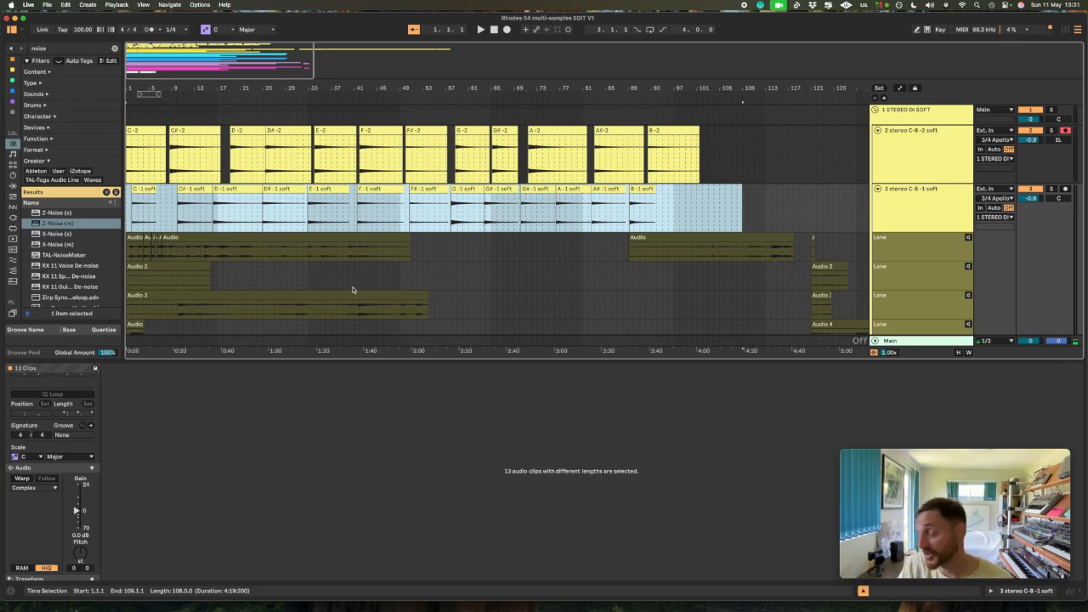
drag(705, 207, 105, 189)
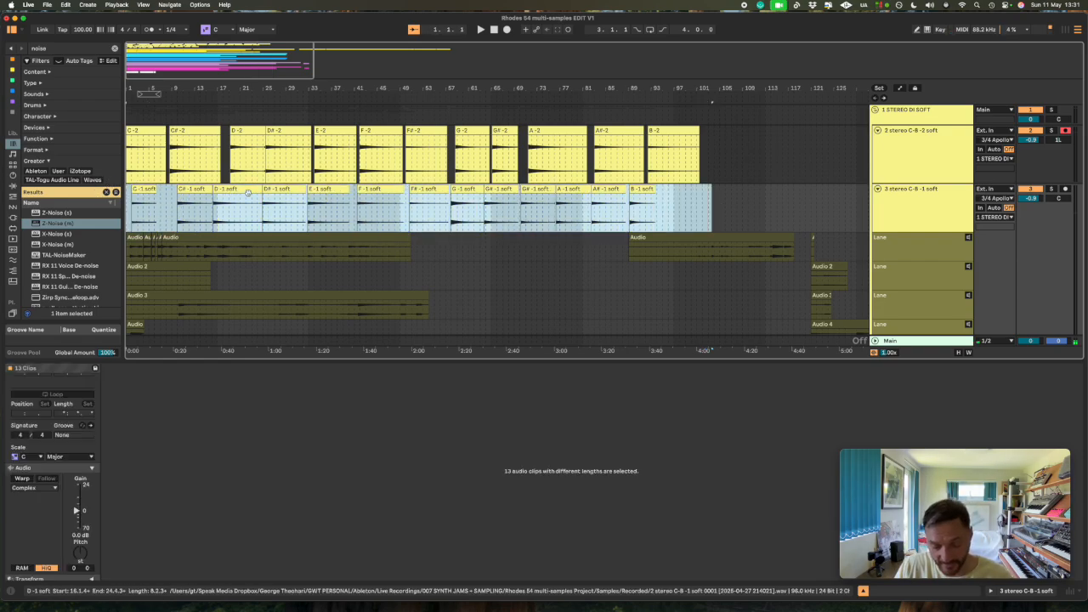
key(Tab)
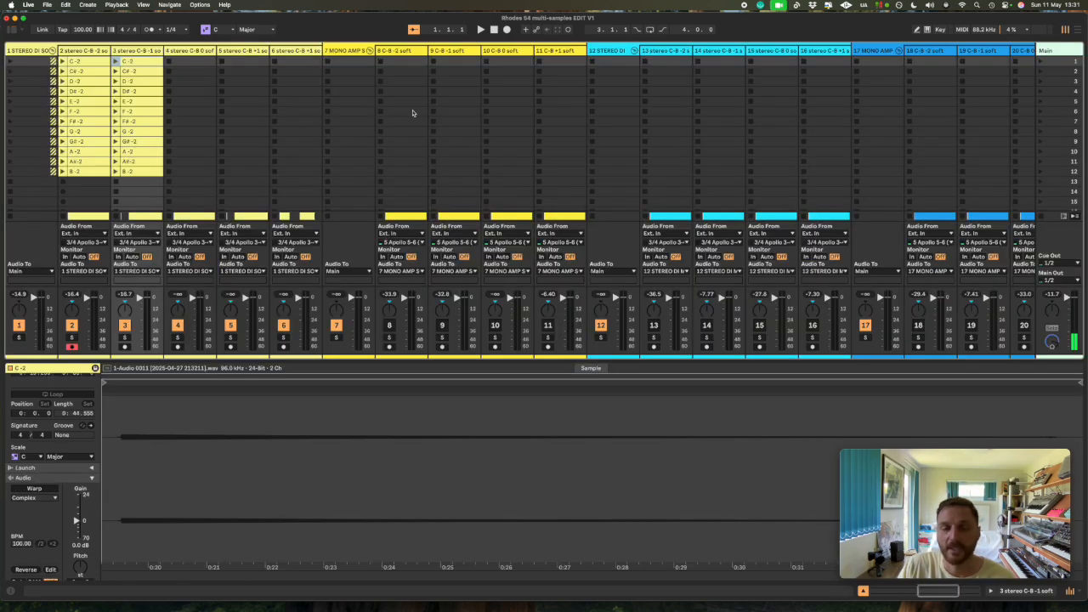
- Delete the old -2 clips from track 3's session slots and paste the copied -1 soft clips starting at scene 1
drag(156, 181, 140, 62)
key(Delete)
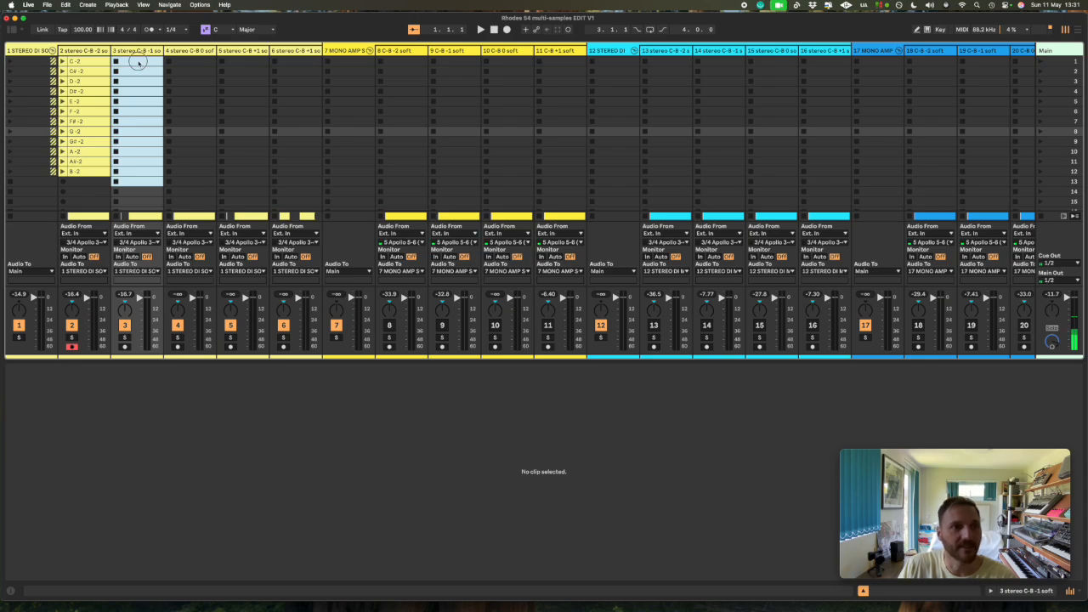
click(140, 62)
key(super+v)
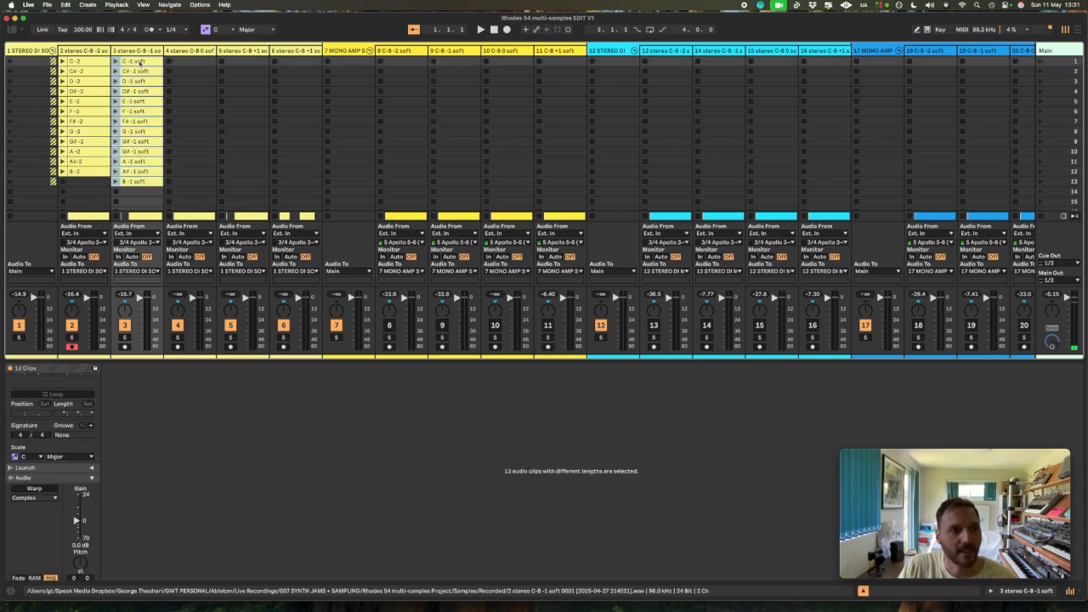
- Check the pasted -1 soft clips on track 3 in the sample display, comparing the F# -1 soft clip's boundaries with the full recording
click(137, 62)
click(138, 71)
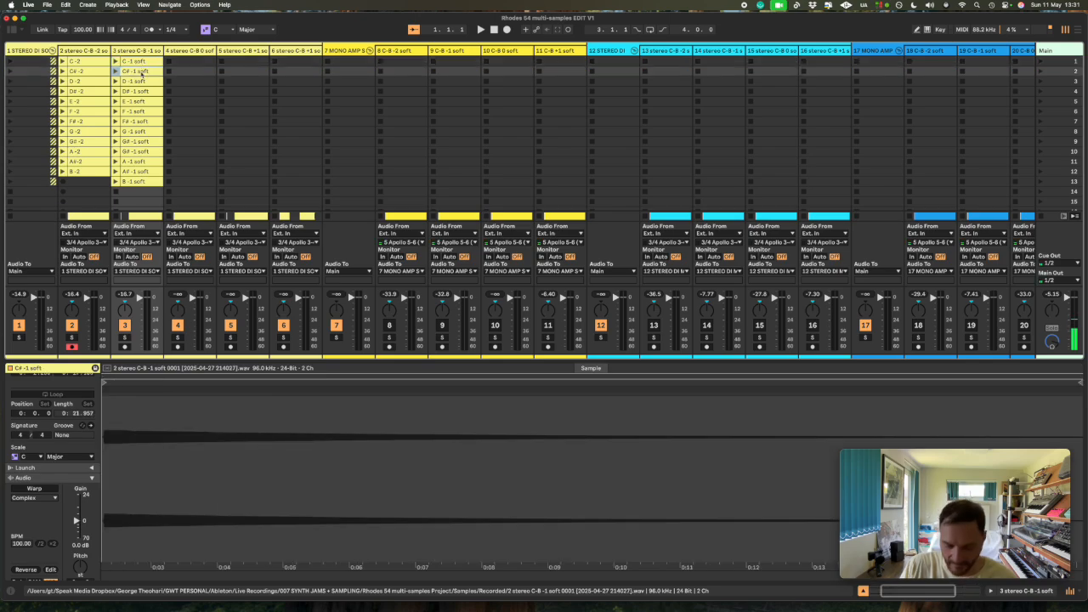
key(Down)
key(Down)
key(Down)
key(Down)
key(Down)
key(Down)
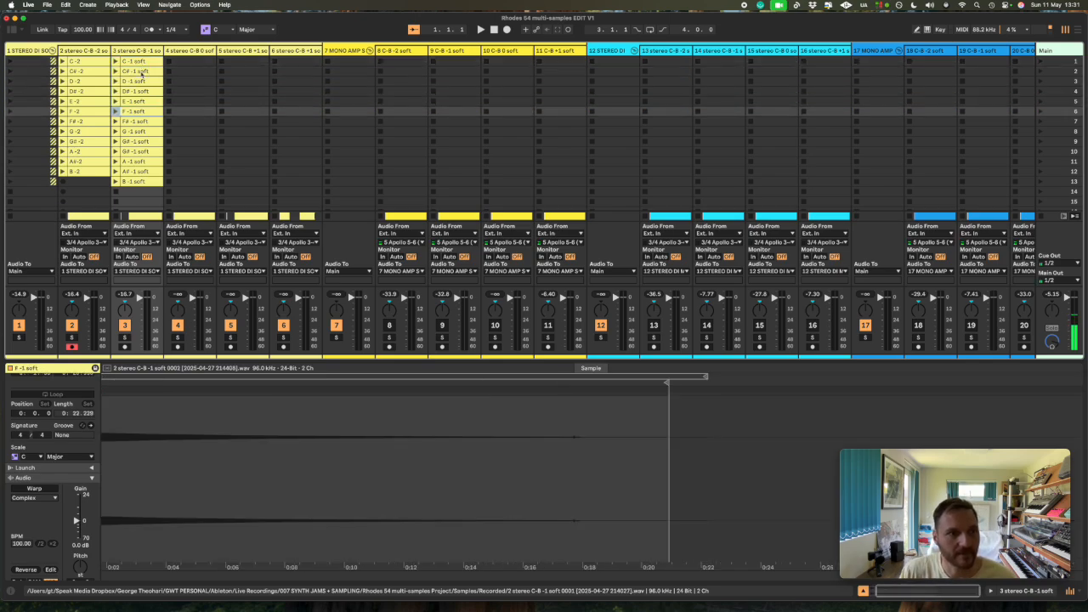
scroll(298, 534, down, 5)
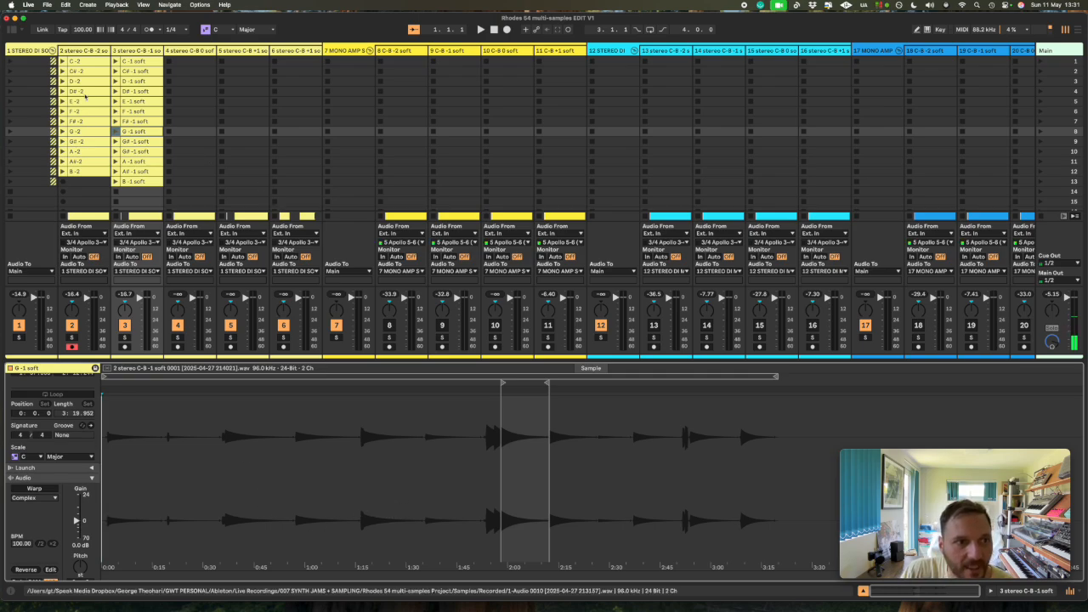
click(134, 121)
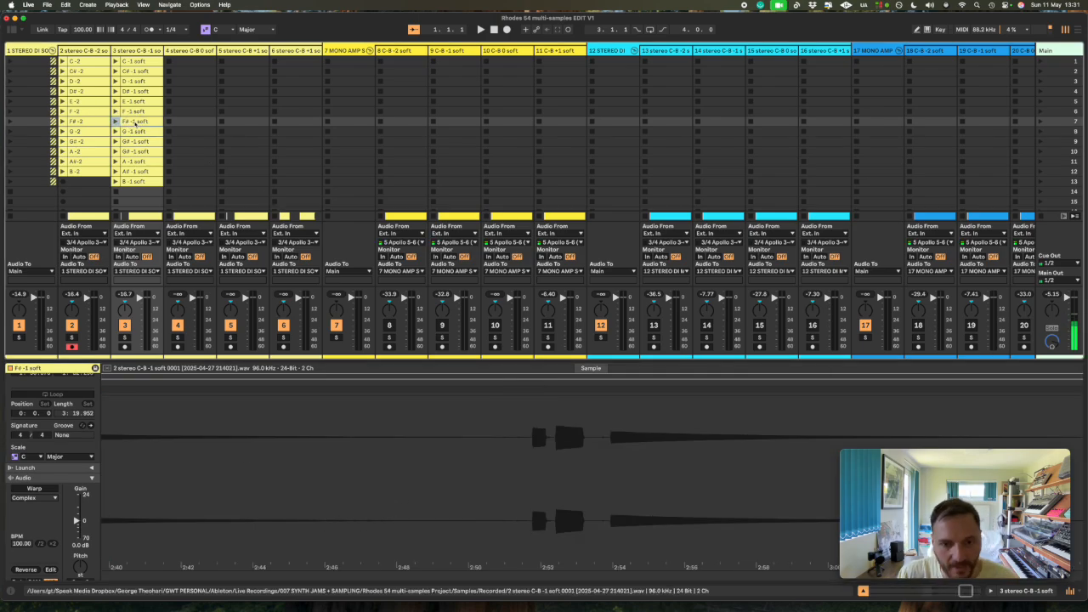
double_click(400, 451)
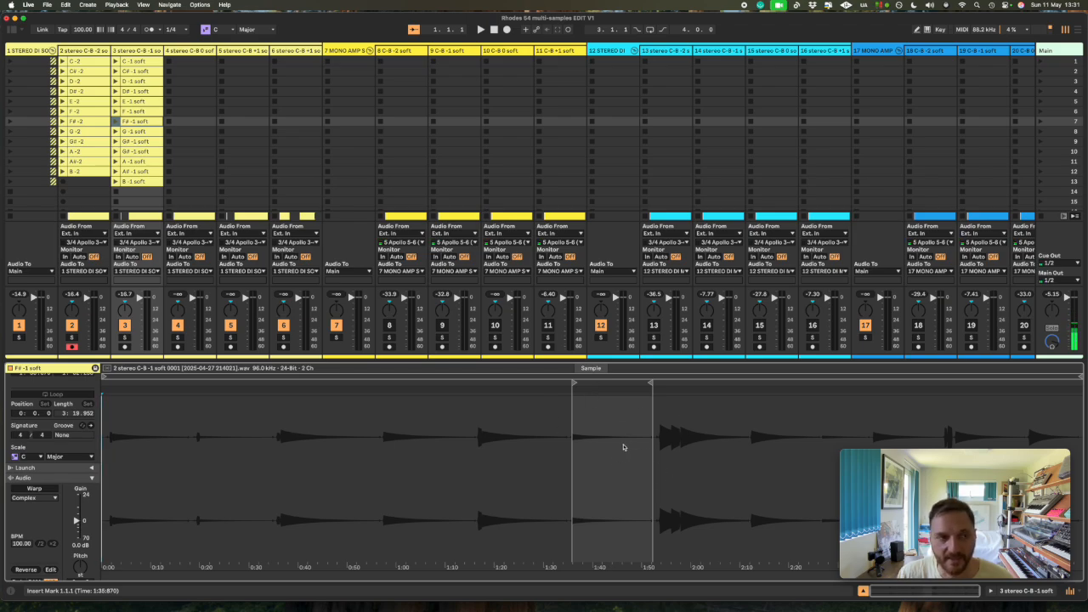
- Crop all the session clips from C -1 soft to B -1 soft on track 3 with Crop Clips
click(162, 60)
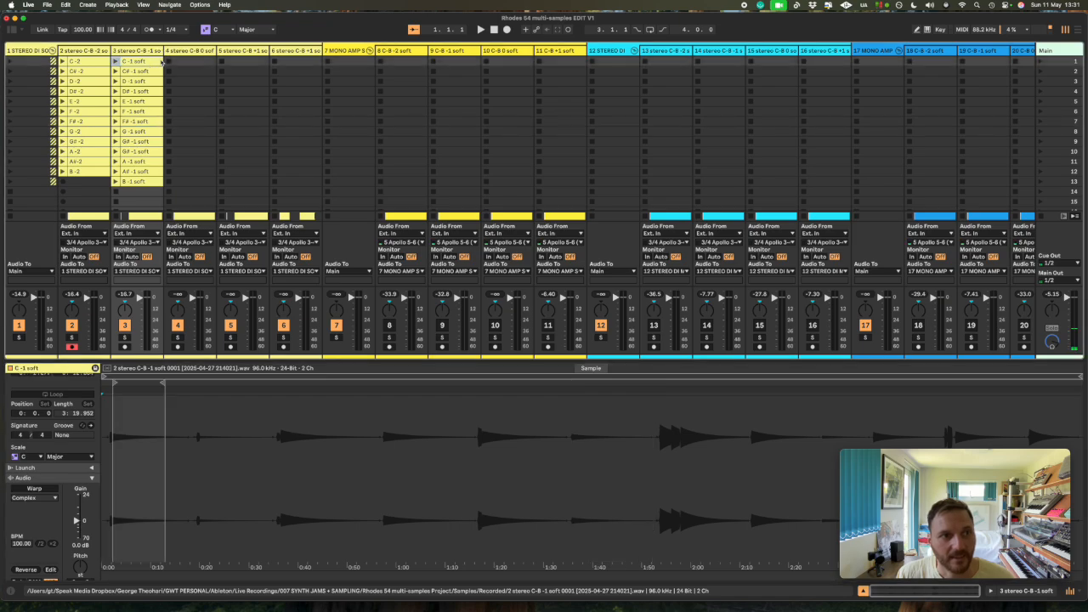
key(shift+Down)
key(shift+Down)
key(shift+Down)
key(shift+Down)
key(shift+Down)
key(shift+Down)
key(shift+Down)
key(shift+Down)
key(shift+Down)
key(shift+Down)
key(shift+Down)
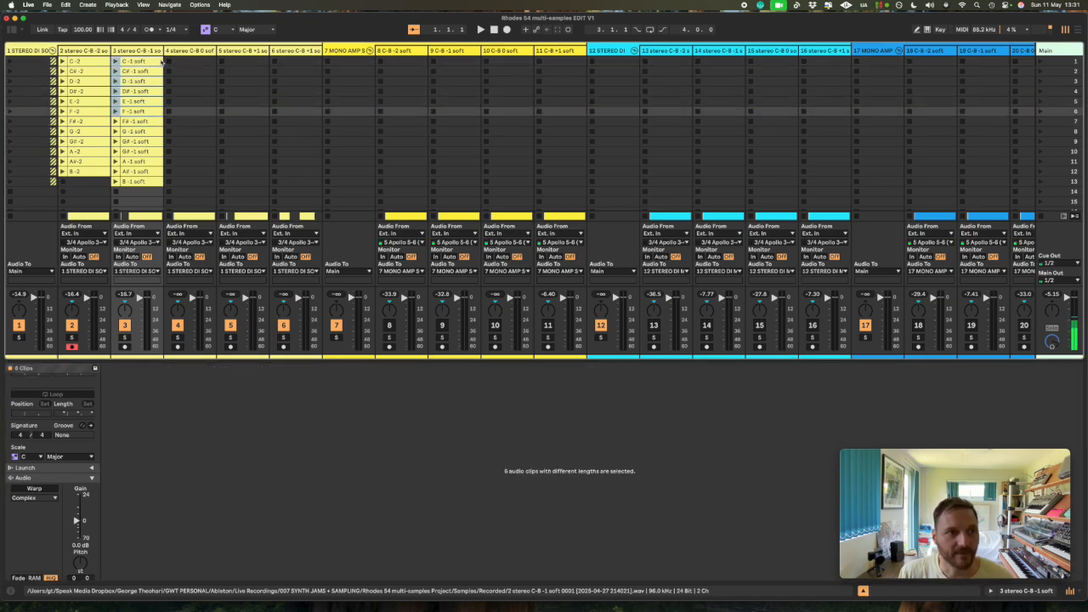
key(shift+Down)
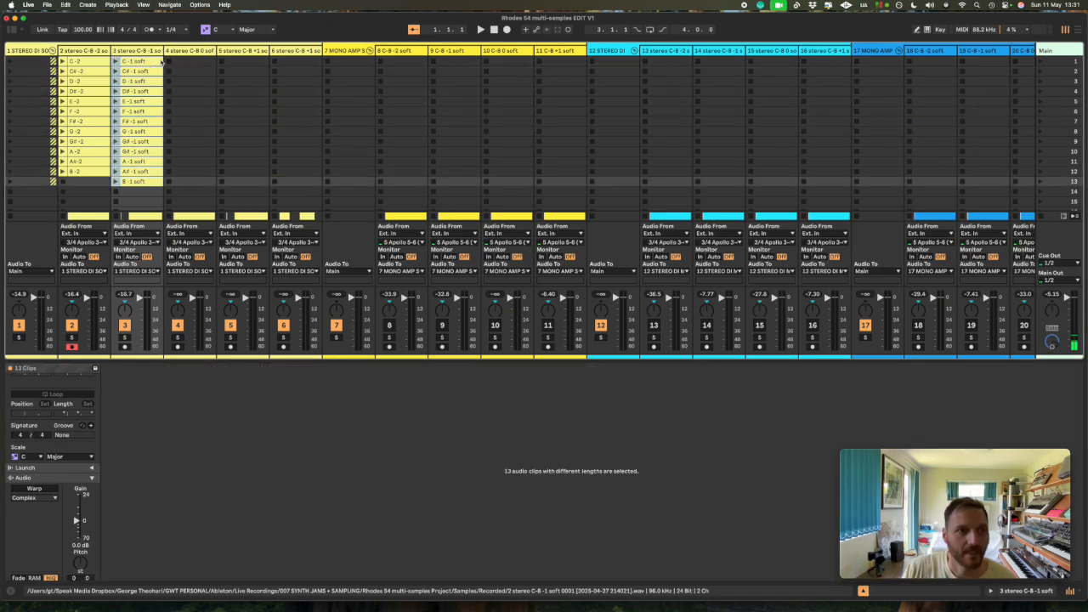
right_click(161, 102)
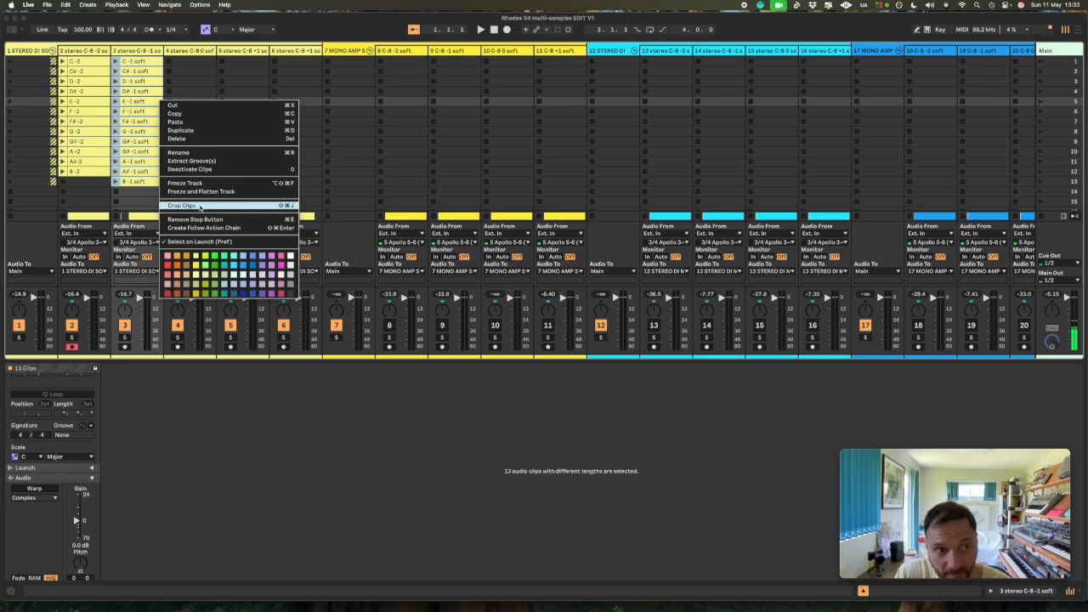
click(200, 207)
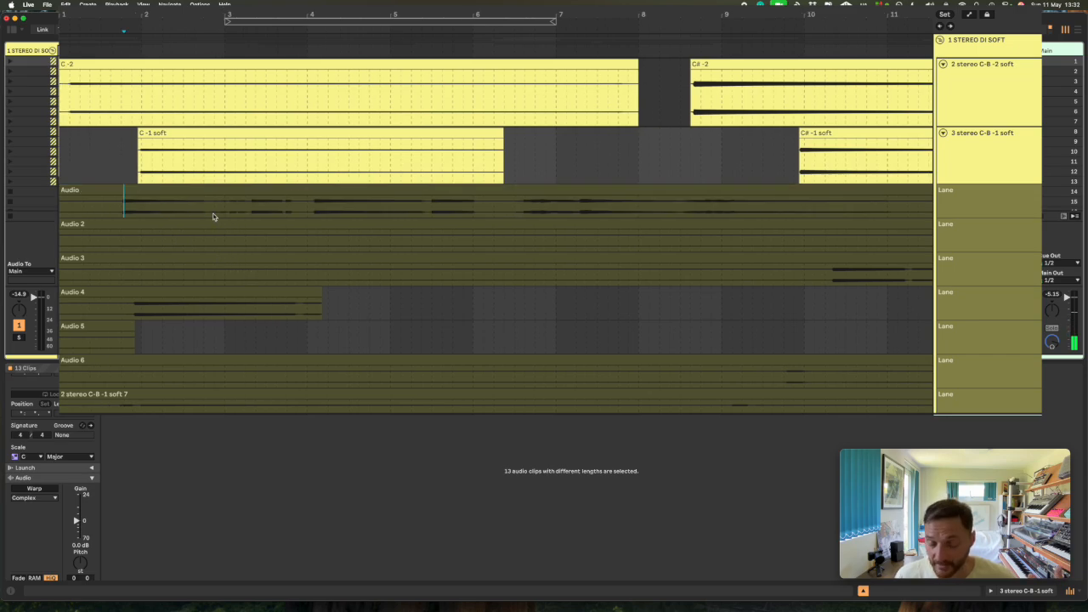
- Examine the notes in the first Audio take lane under track 3, highlighting the section from about 4.1 to 5.2
click(213, 217)
click(227, 211)
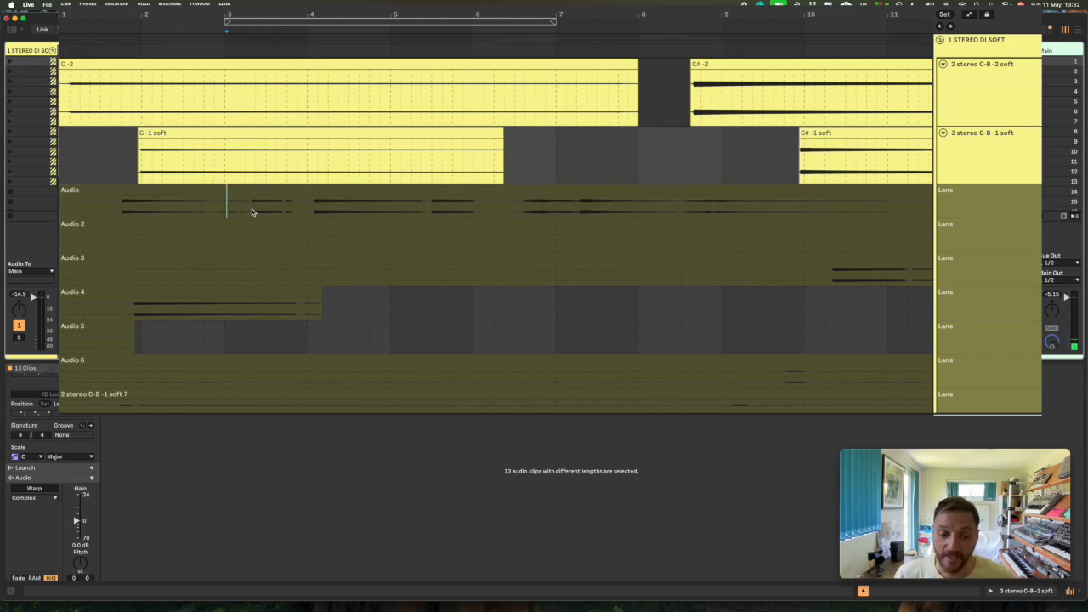
click(251, 210)
drag(313, 211, 440, 213)
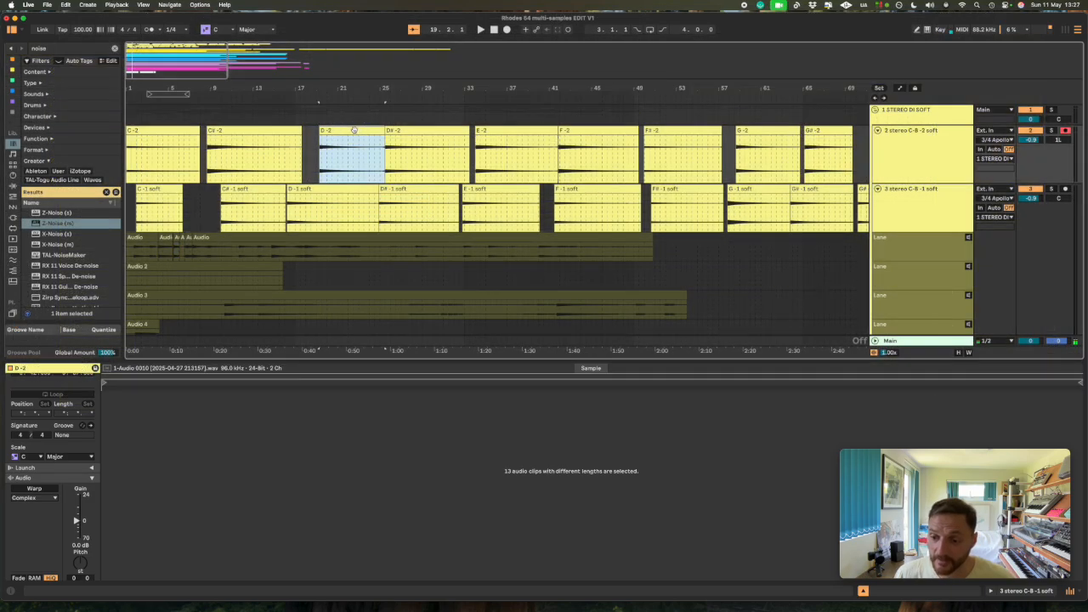
- Look through the split note clips on the 2 stereo C-B -2 soft track in the arrangement, from C -2 to F -2
click(273, 132)
click(353, 130)
click(177, 130)
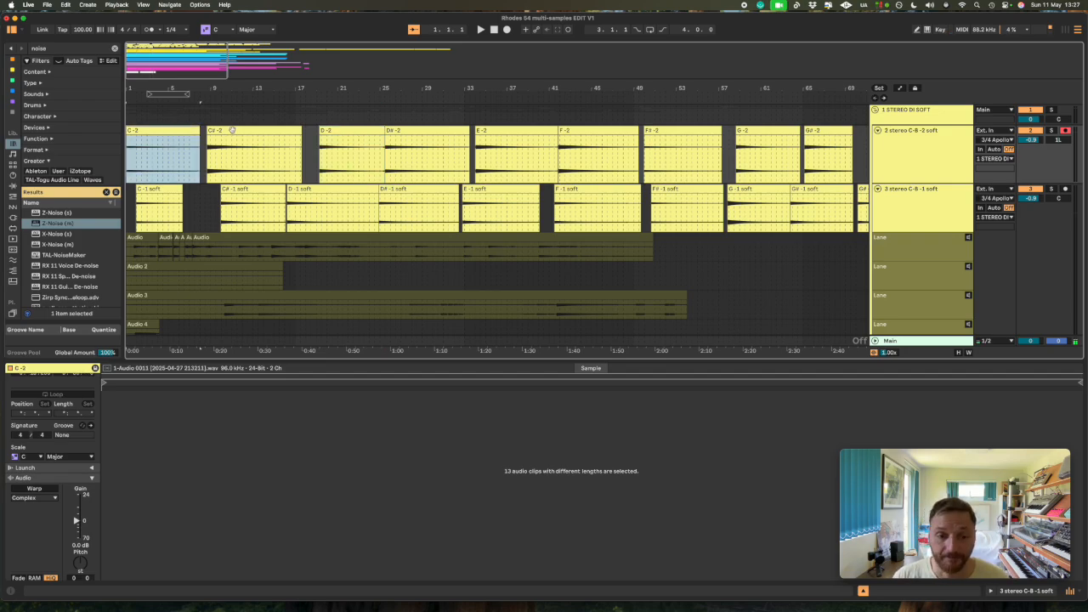
click(232, 130)
click(333, 131)
click(413, 132)
click(516, 133)
click(597, 132)
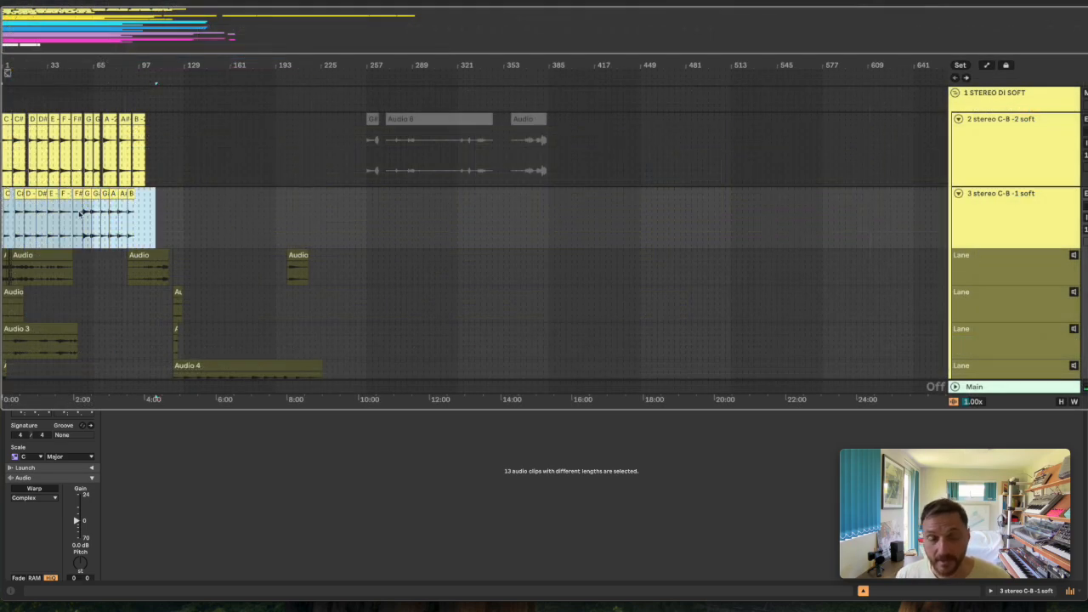
scroll(201, 235, up, 1)
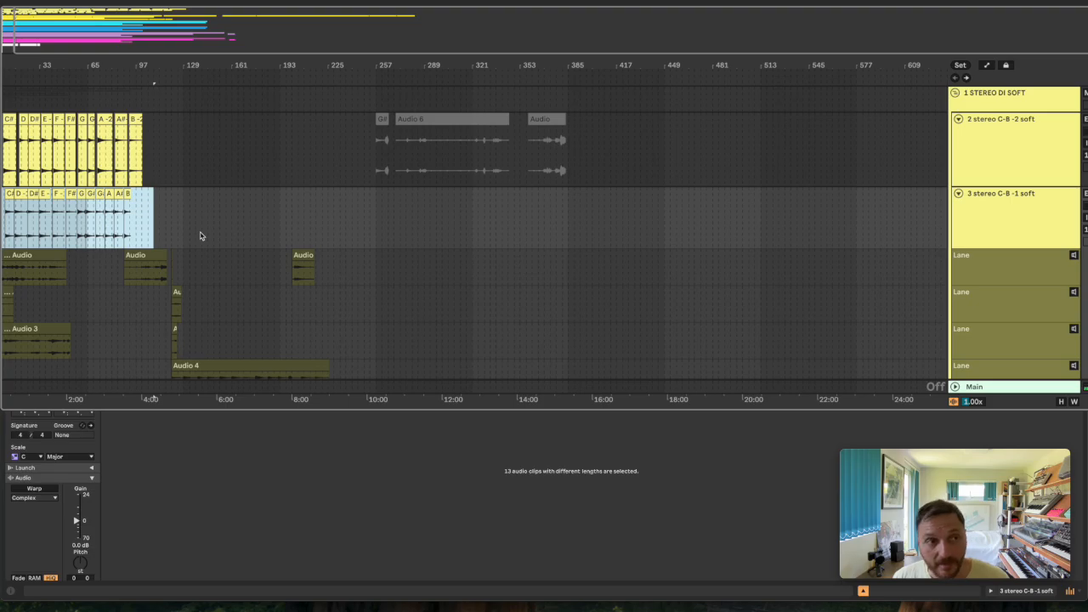
scroll(201, 235, up, 6)
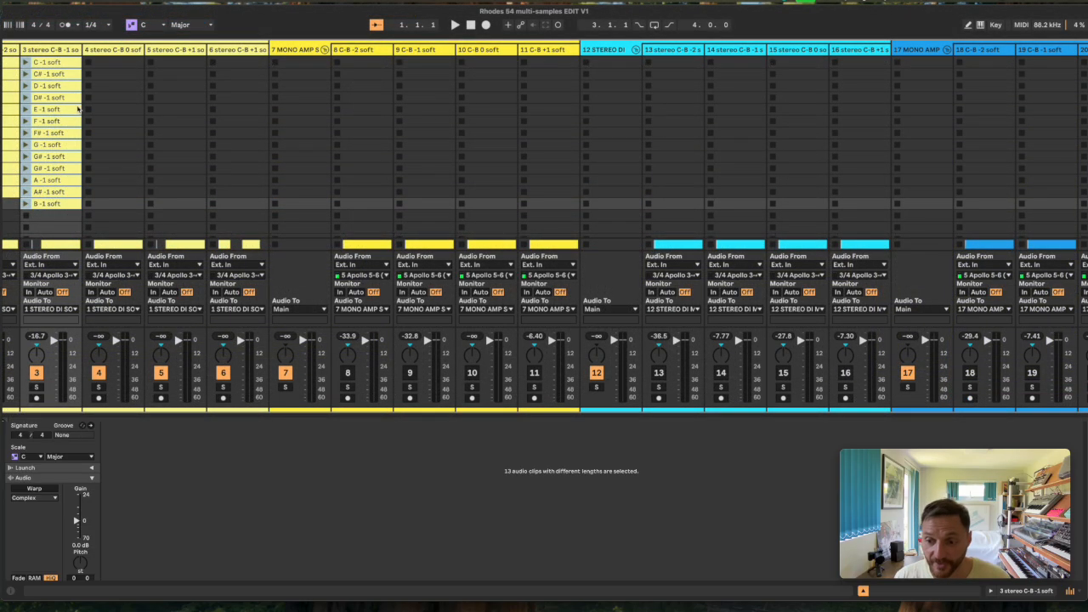
right_click(77, 108)
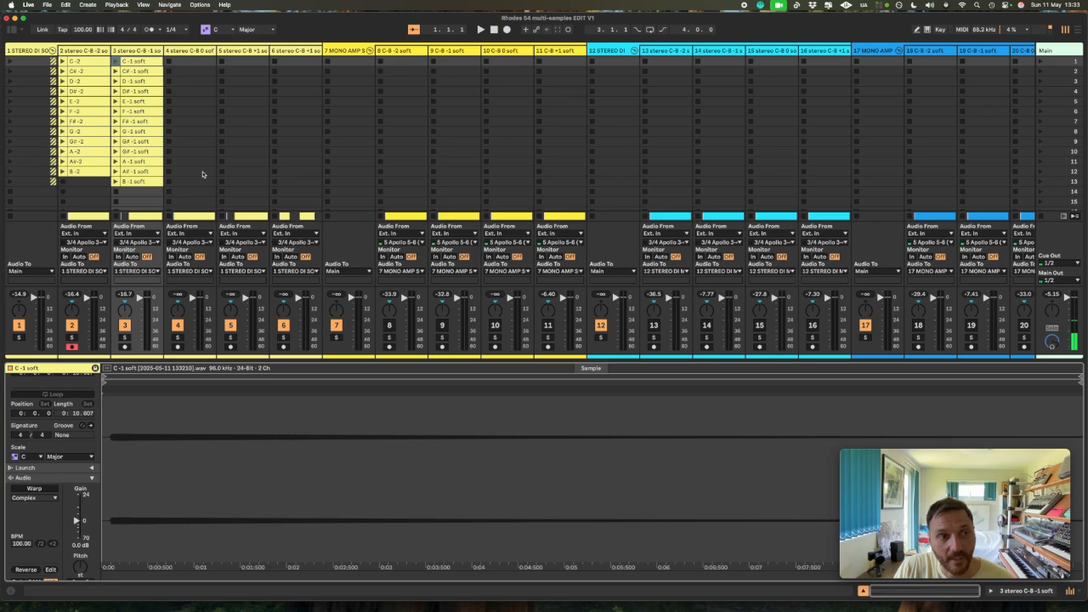
- Check the cropped samples of the session clips on track 3, going down from C# -1 soft to B -1 soft
click(153, 73)
click(151, 83)
click(150, 102)
click(151, 123)
click(150, 131)
click(150, 142)
click(150, 151)
click(150, 161)
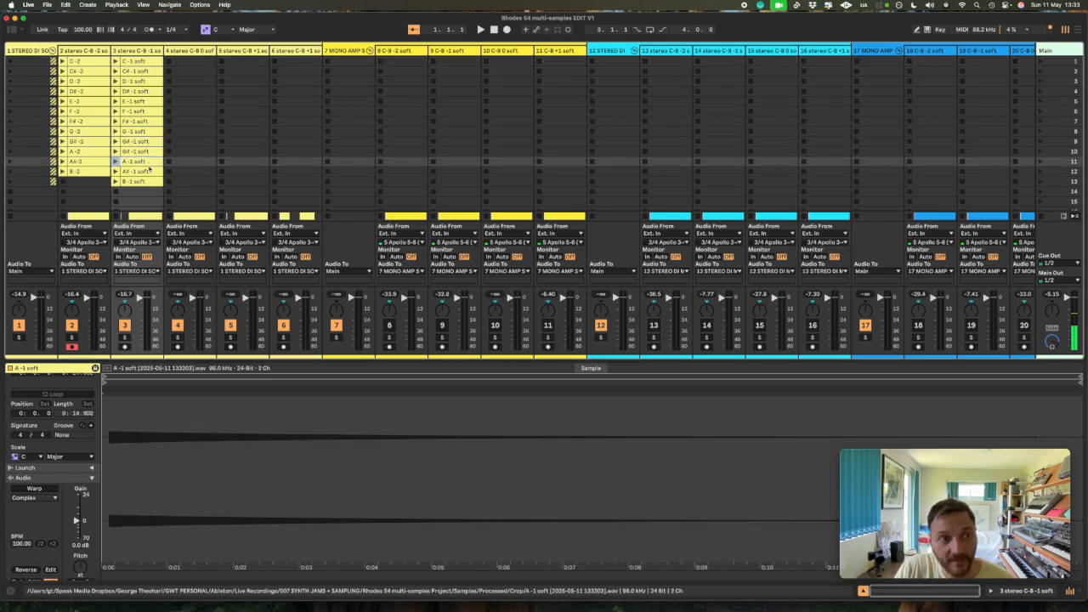
click(148, 182)
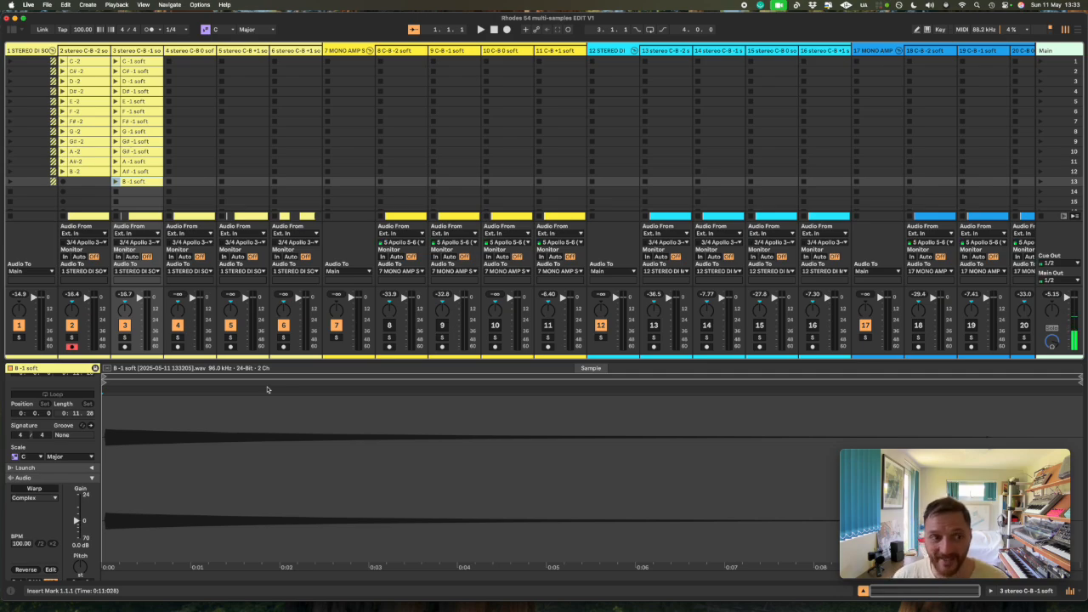
- Select all the cropped session clips on track 3 from C -1 soft to B -1 soft
click(153, 63)
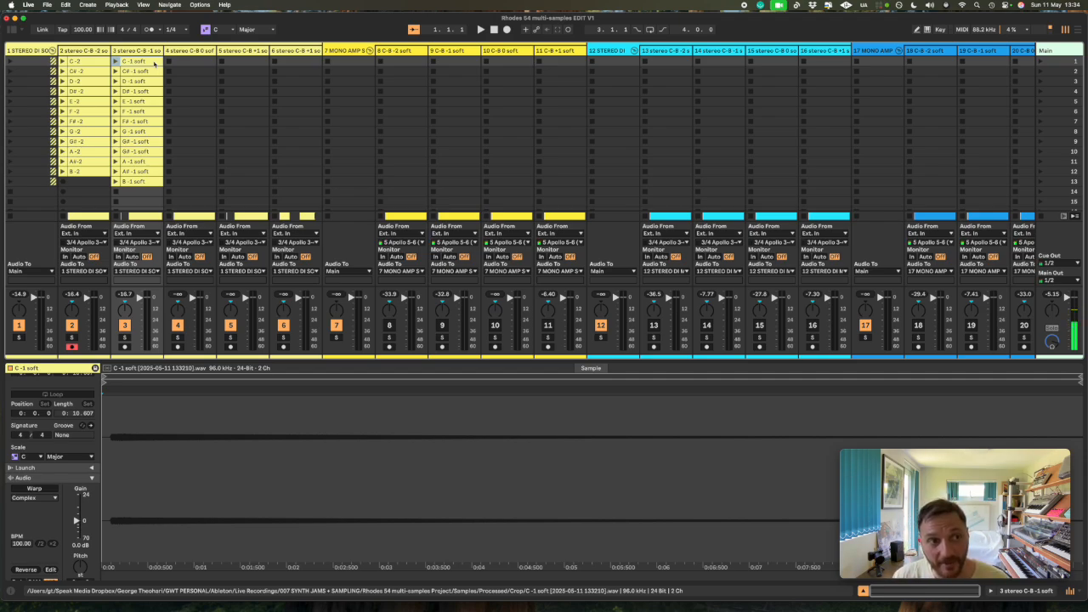
key(shift+Down)
key(shift+Down)
key(shift+Down)
key(shift+Down)
key(shift+Down)
key(shift+Down)
key(shift+Down)
key(shift+Down)
key(shift+Down)
key(shift+Down)
key(shift+Down)
key(shift+Down)
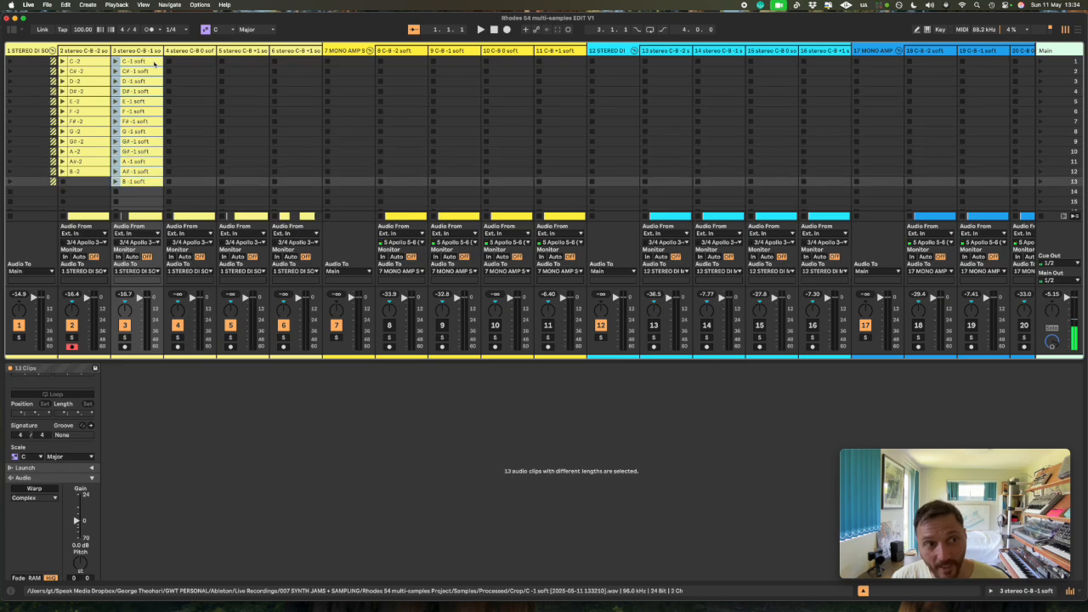